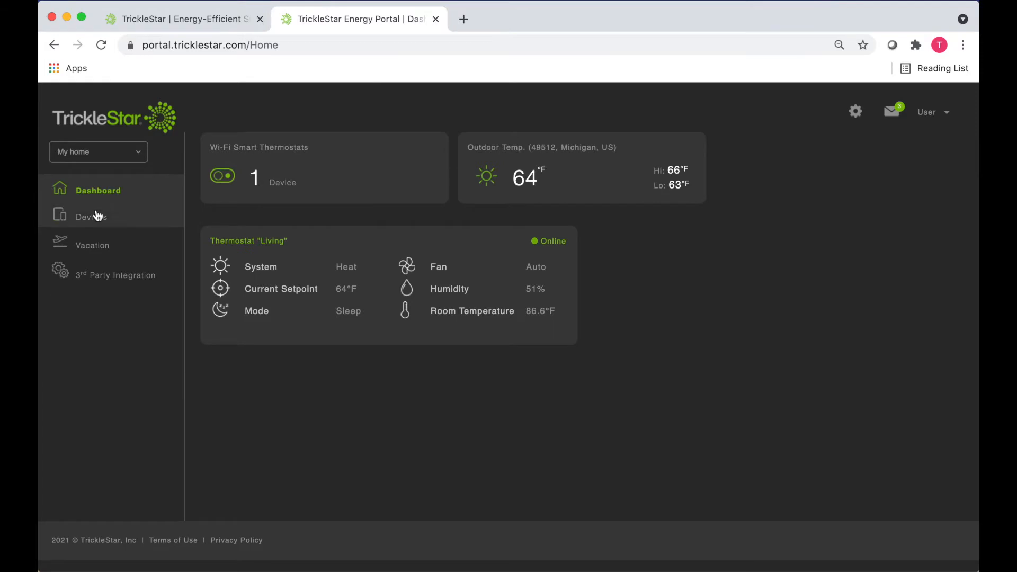
Step: Open the Settings page of the Living thermostat from the device list
left_click(98, 220)
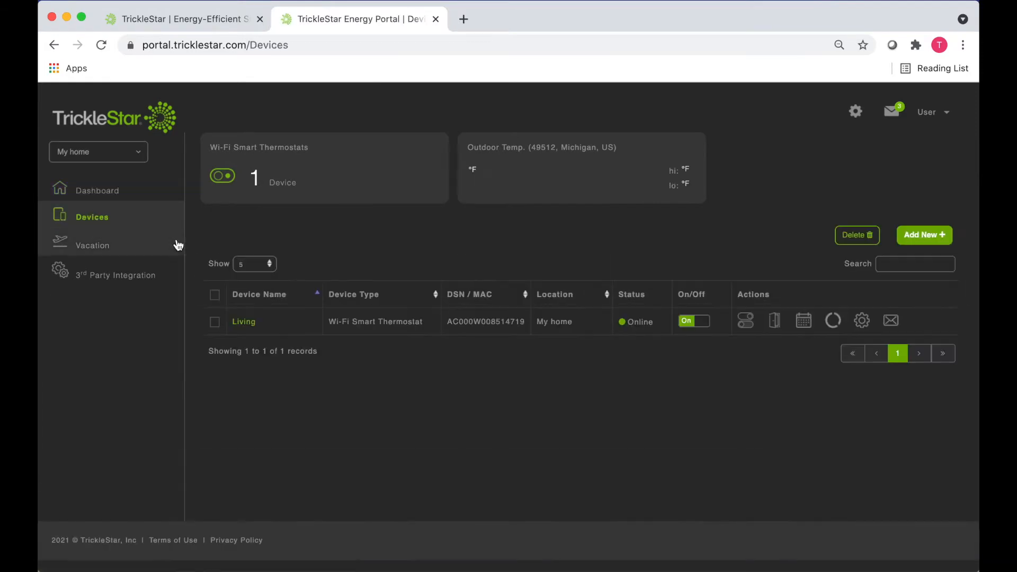
left_click(243, 323)
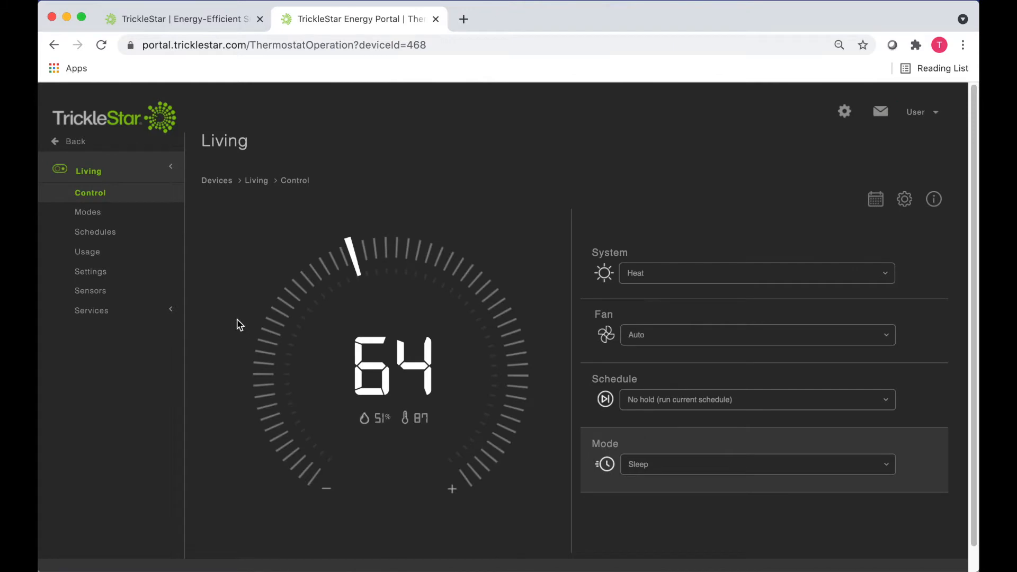
left_click(102, 273)
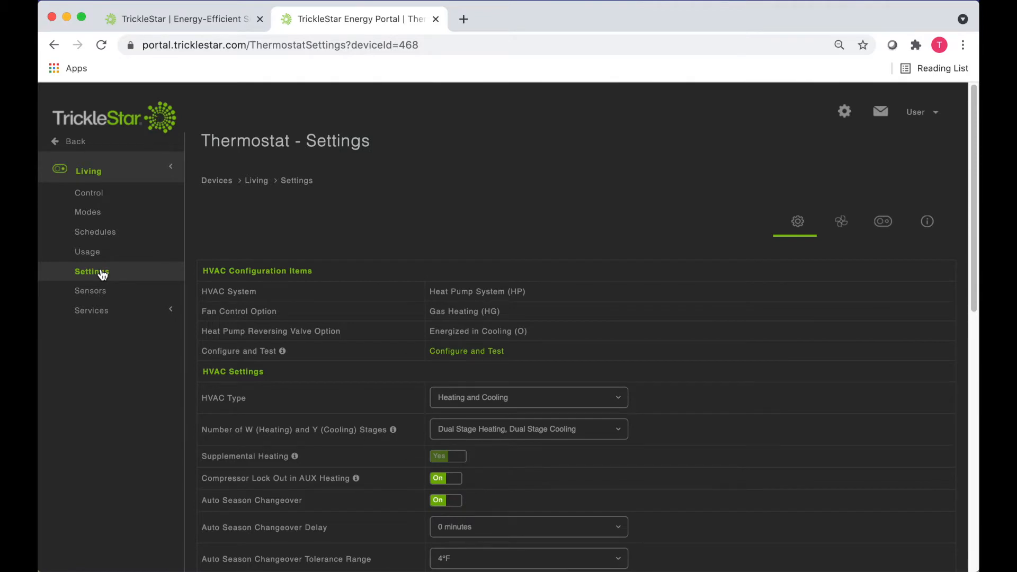
Step: View the Configure and Test page for the HVAC installation and return to the thermostat settings
left_click(473, 355)
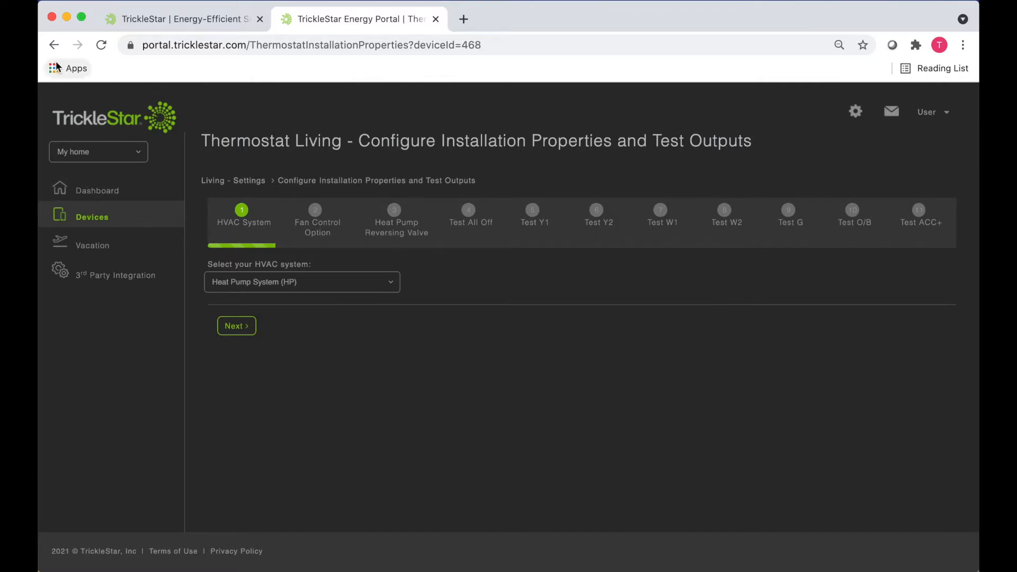
left_click(53, 46)
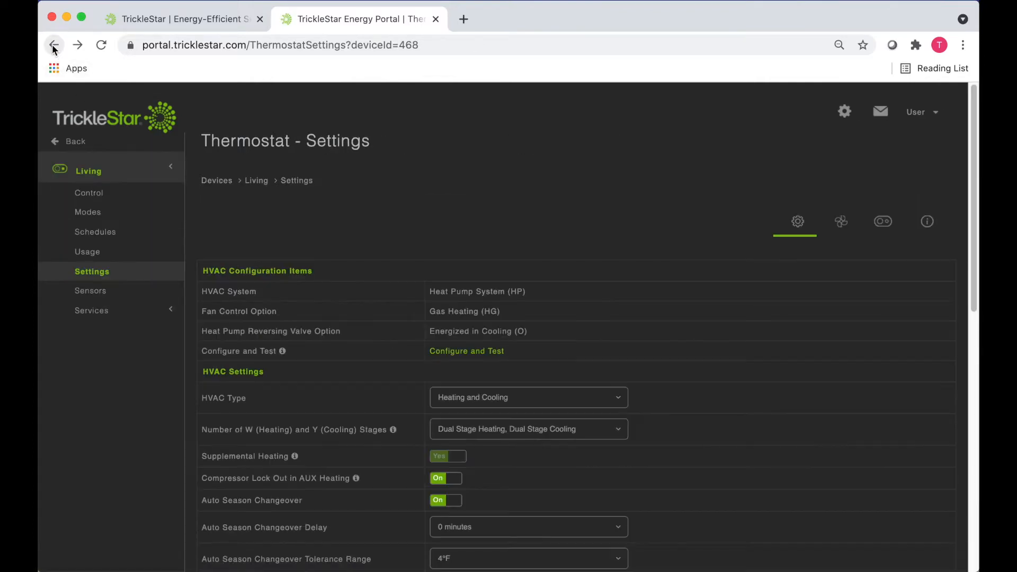
Step: Review the available options for HVAC Type and for the number of W (Heating) and Y (Cooling) stages, without changing them
scroll(761, 405, "down", 1)
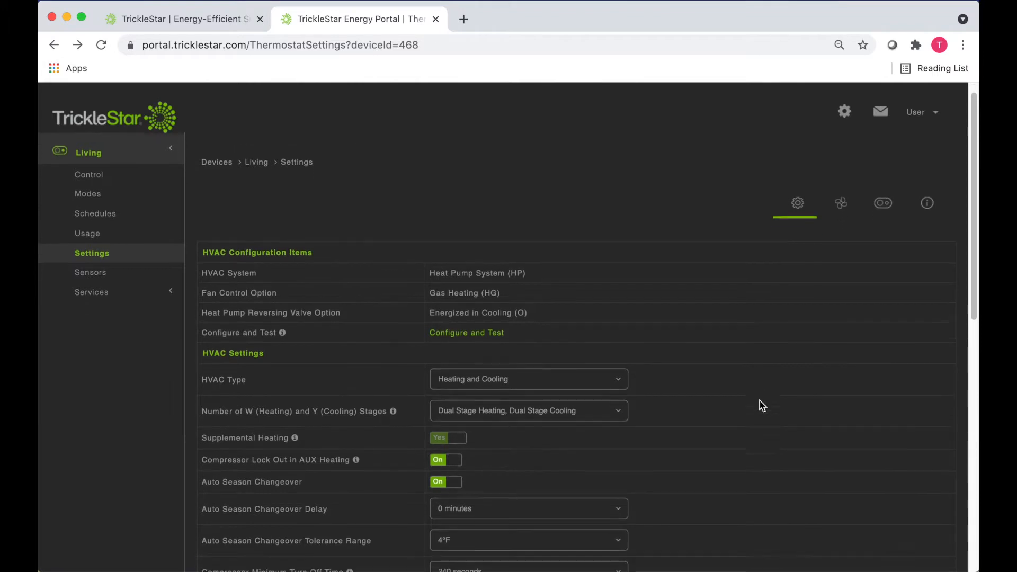
scroll(762, 406, "down", 3)
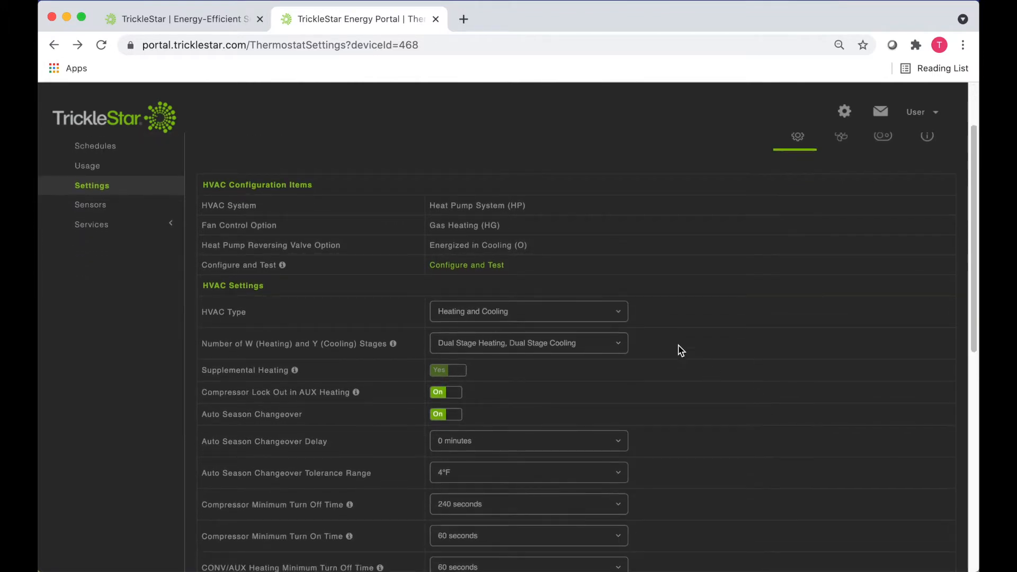
left_click(621, 317)
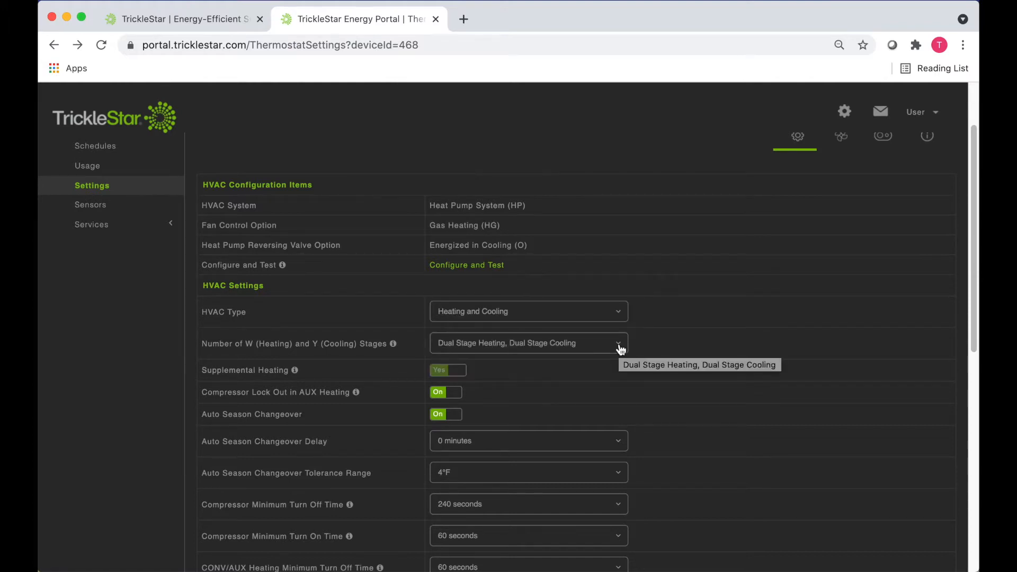
left_click(621, 348)
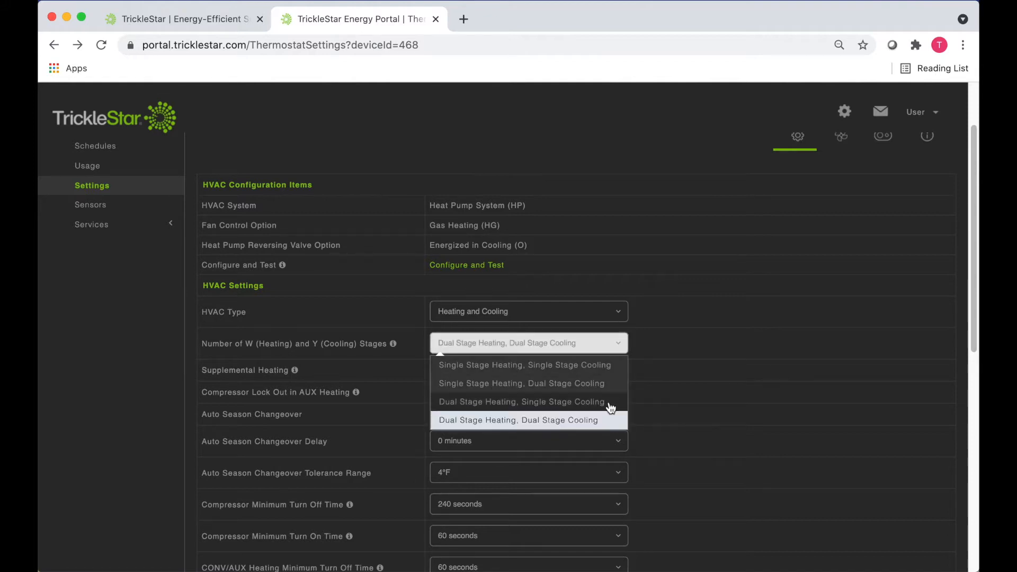
left_click(642, 352)
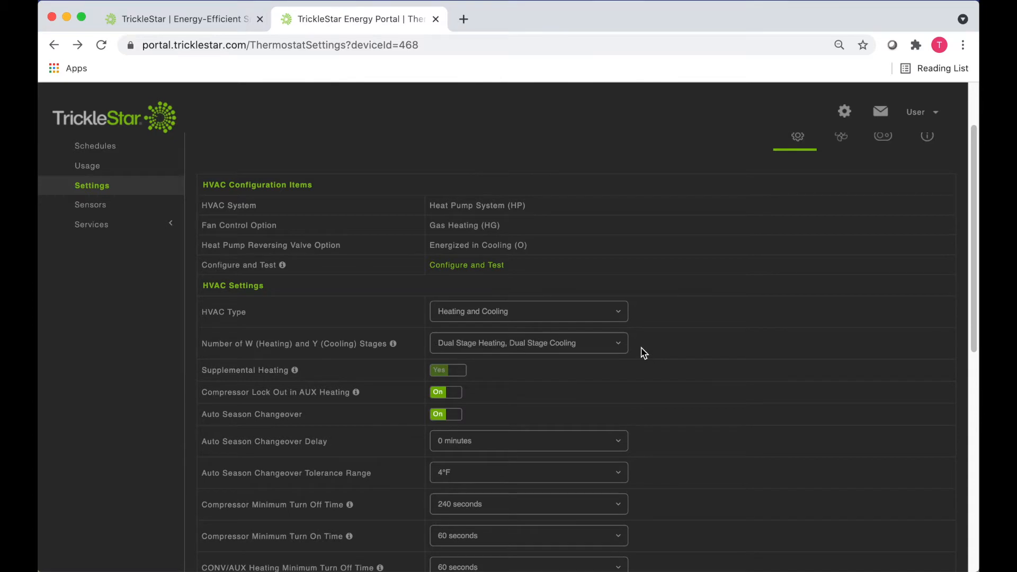
Step: Read the help notes for Supplemental Heating and Compressor Lock Out in AUX Heating
scroll(643, 353, "down", 2)
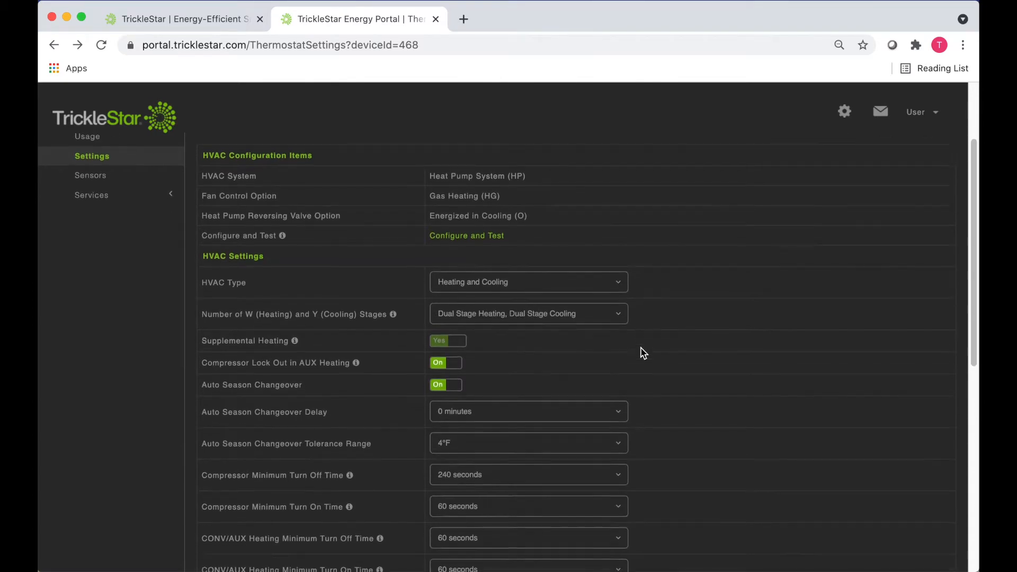
scroll(643, 353, "down", 1)
scroll(644, 353, "down", 3)
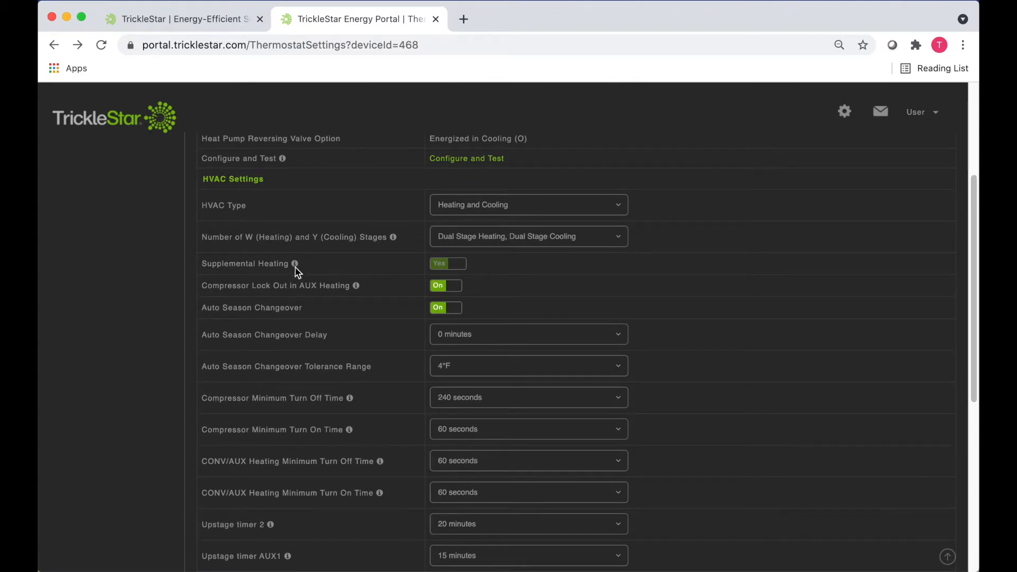
mouse_move(295, 268)
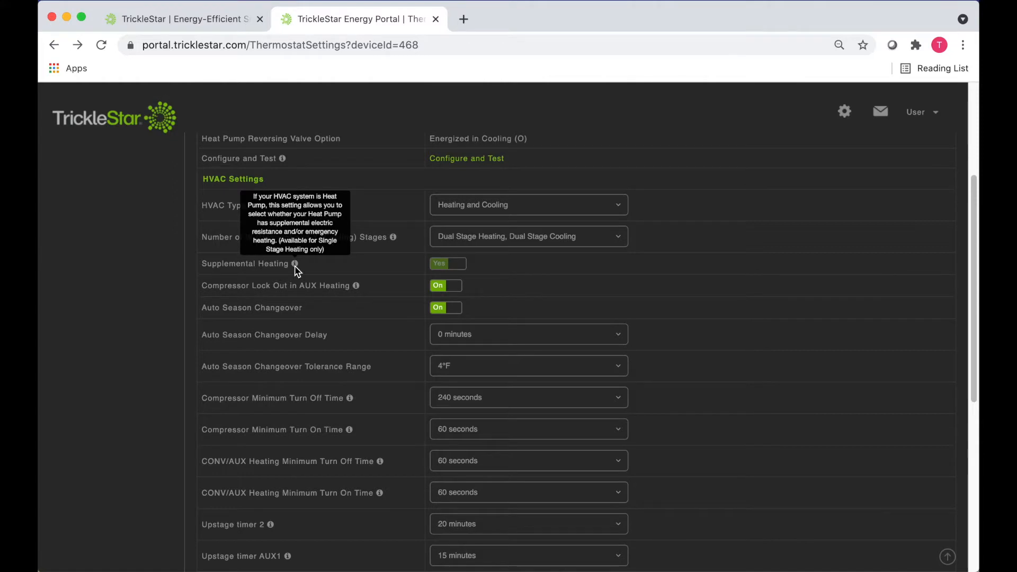
mouse_move(358, 288)
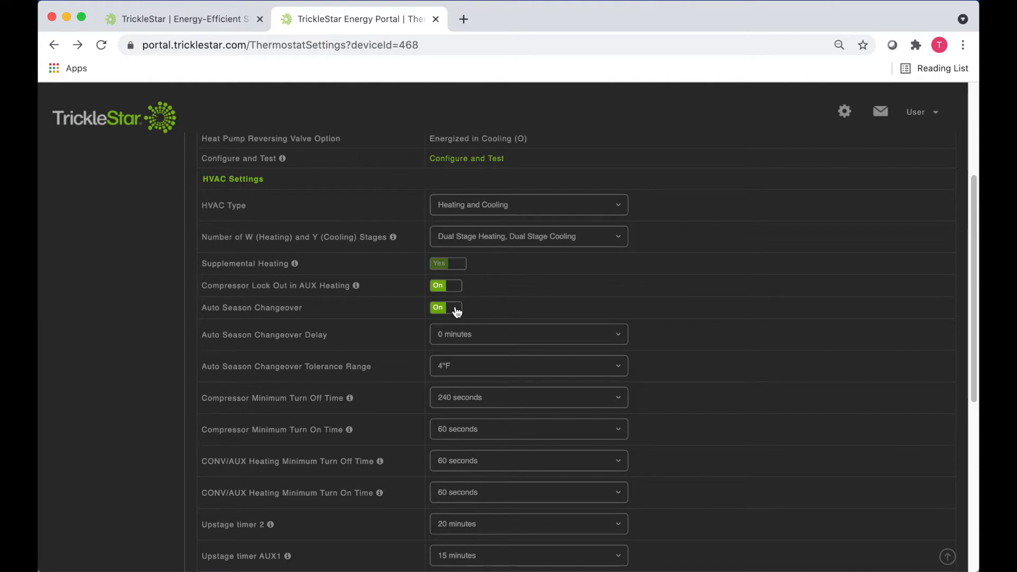
Step: Switch Auto Season Changeover off and back on, and review its delay and tolerance range options, keeping 0 minutes and 4°F
scroll(456, 310, "down", 1)
scroll(456, 312, "down", 1)
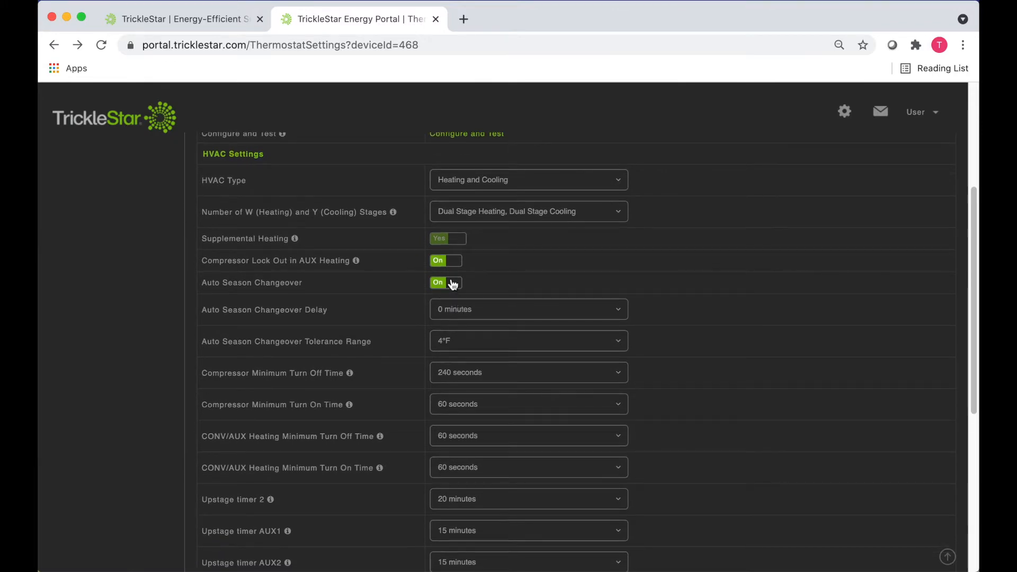
left_click(453, 285)
left_click(453, 284)
left_click(482, 314)
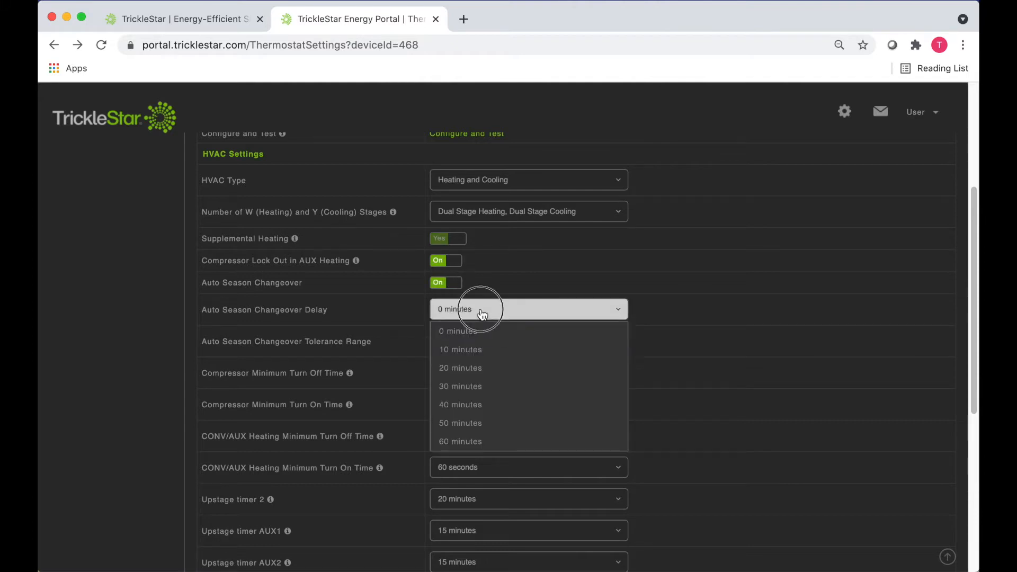
left_click(483, 331)
left_click(483, 343)
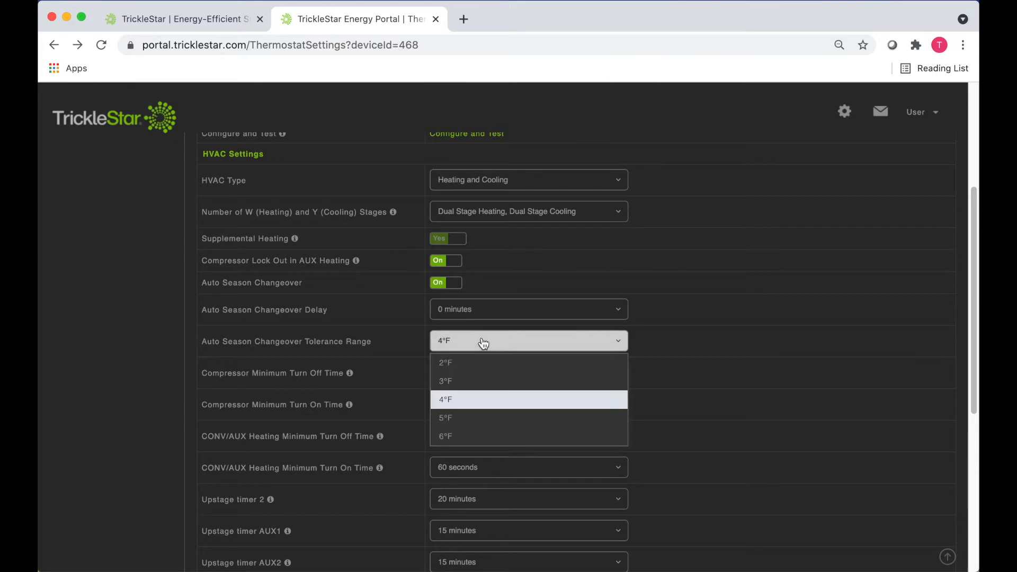
left_click(483, 343)
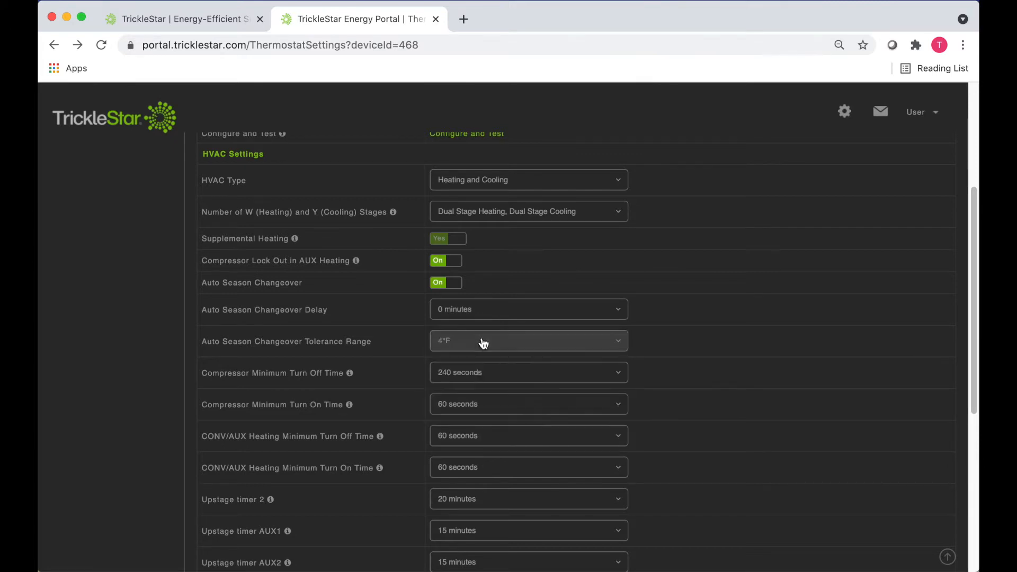
Step: Review the choices for Compressor Minimum Turn Off Time and for the CONV/AUX Heating minimum turn off and turn on times
scroll(483, 344, "down", 2)
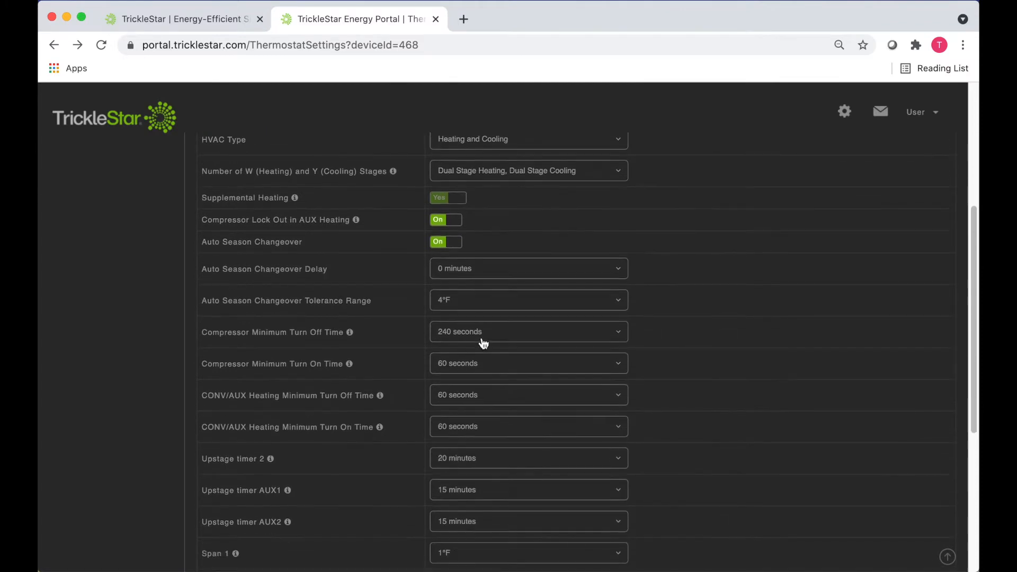
scroll(483, 343, "down", 5)
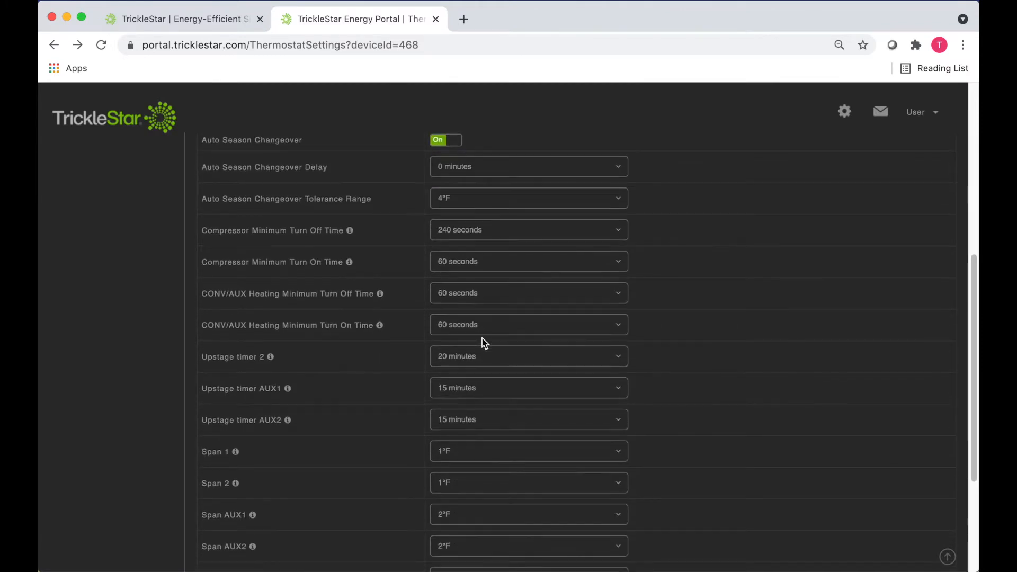
left_click(494, 236)
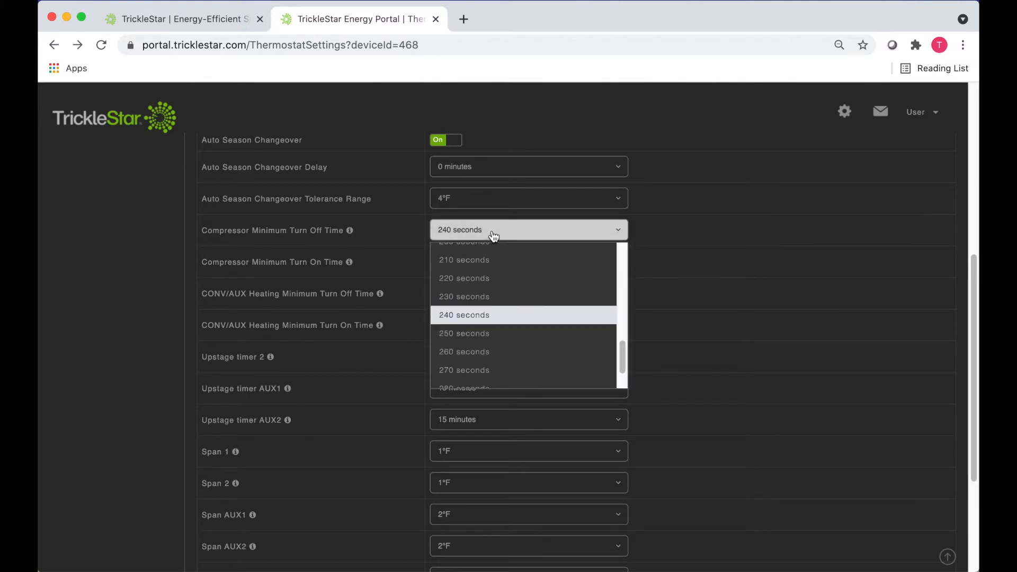
left_click(494, 237)
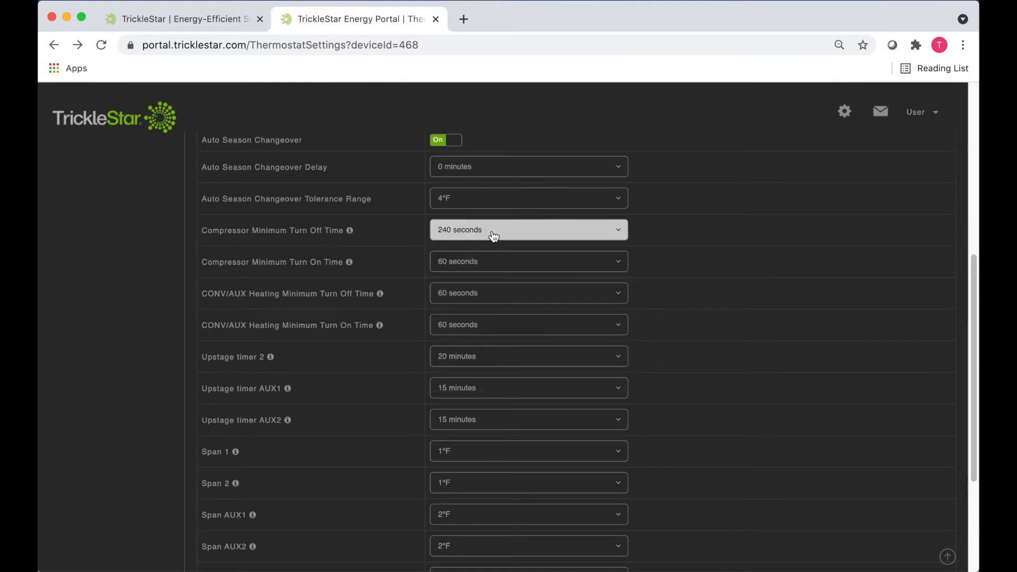
left_click(500, 300)
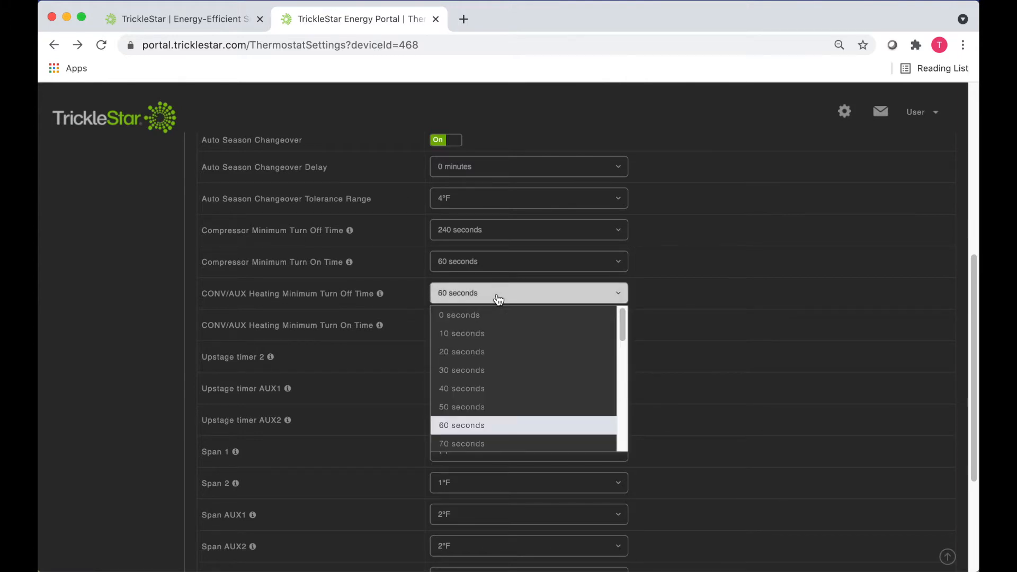
left_click(496, 296)
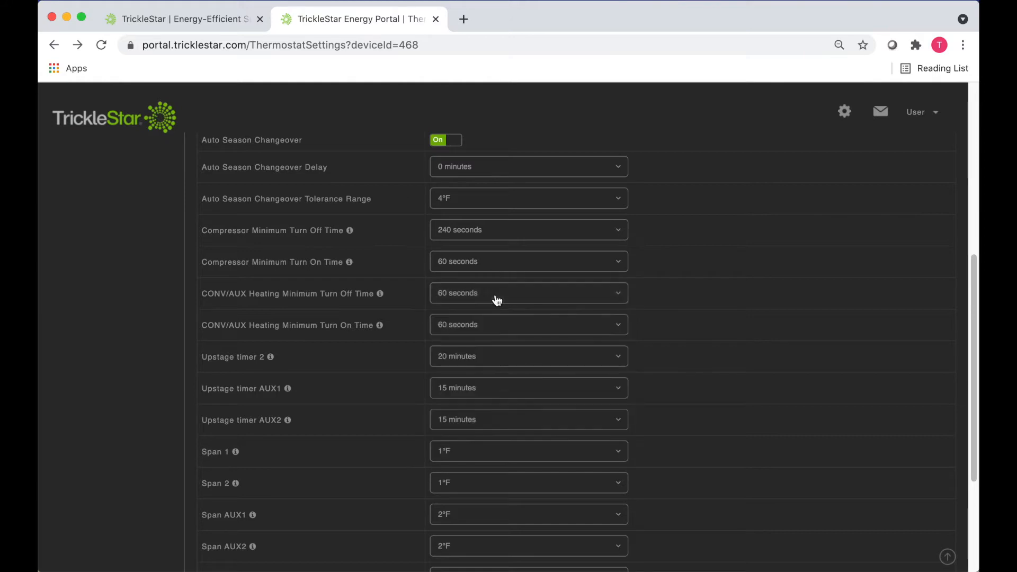
left_click(495, 333)
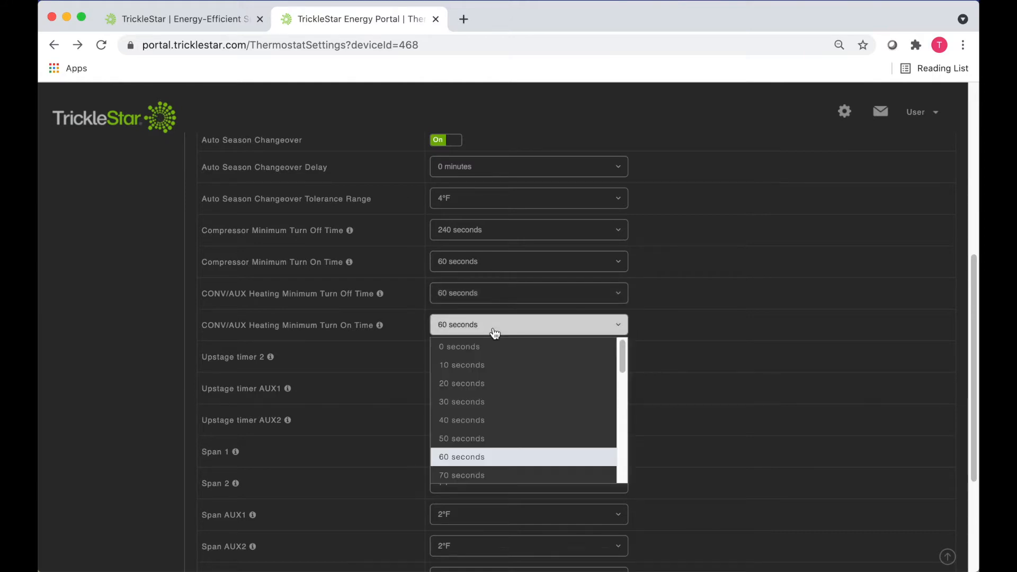
left_click(495, 332)
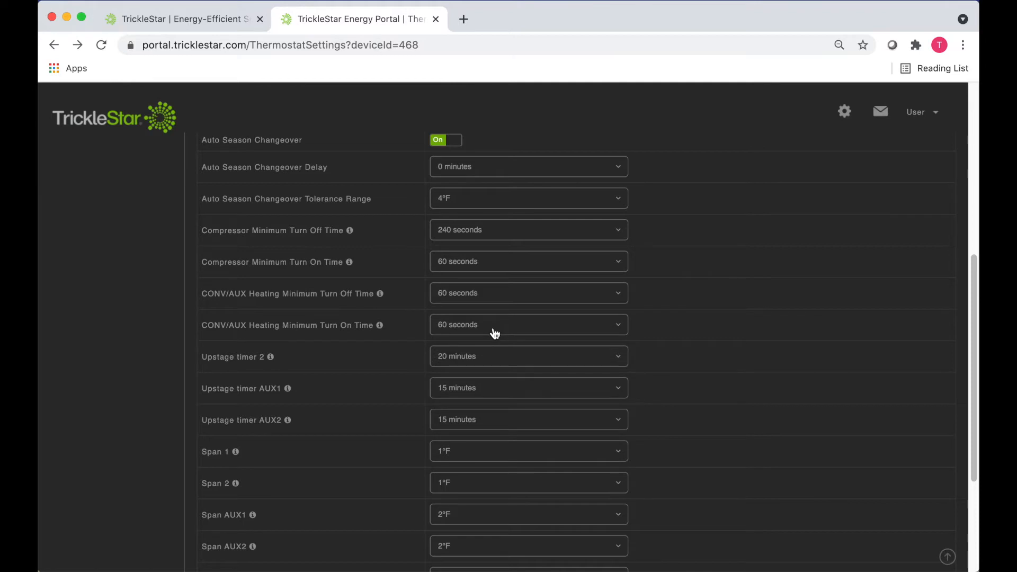
Step: Read the help notes for Upstage timer 2 and Span 1
scroll(495, 333, "down", 1)
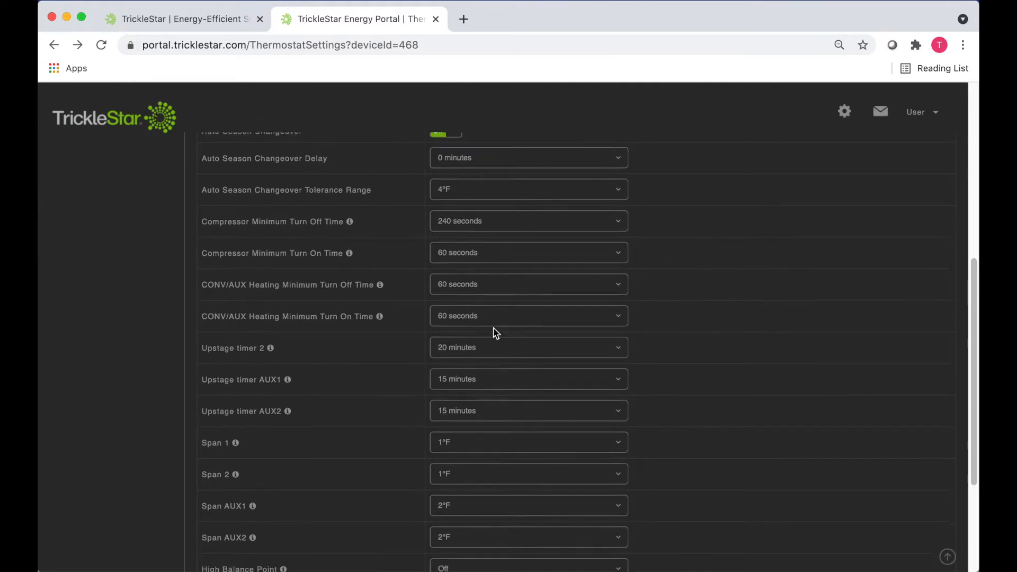
scroll(495, 332, "down", 5)
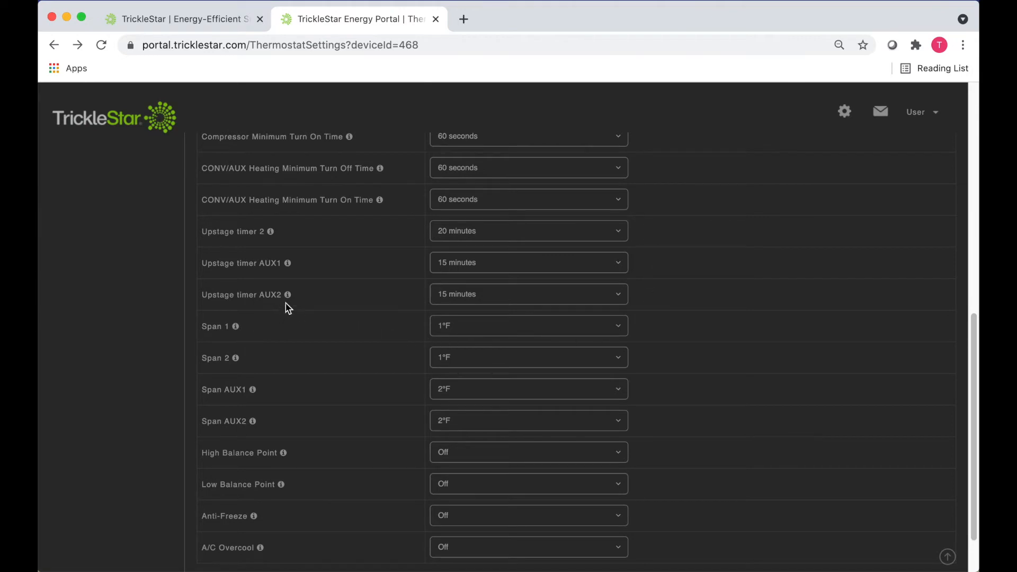
mouse_move(271, 234)
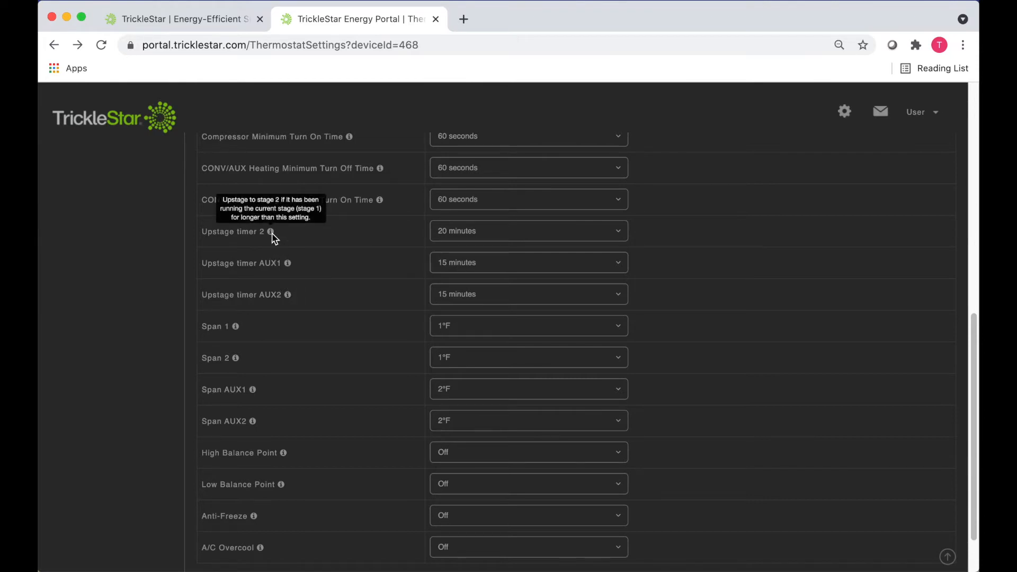
mouse_move(237, 331)
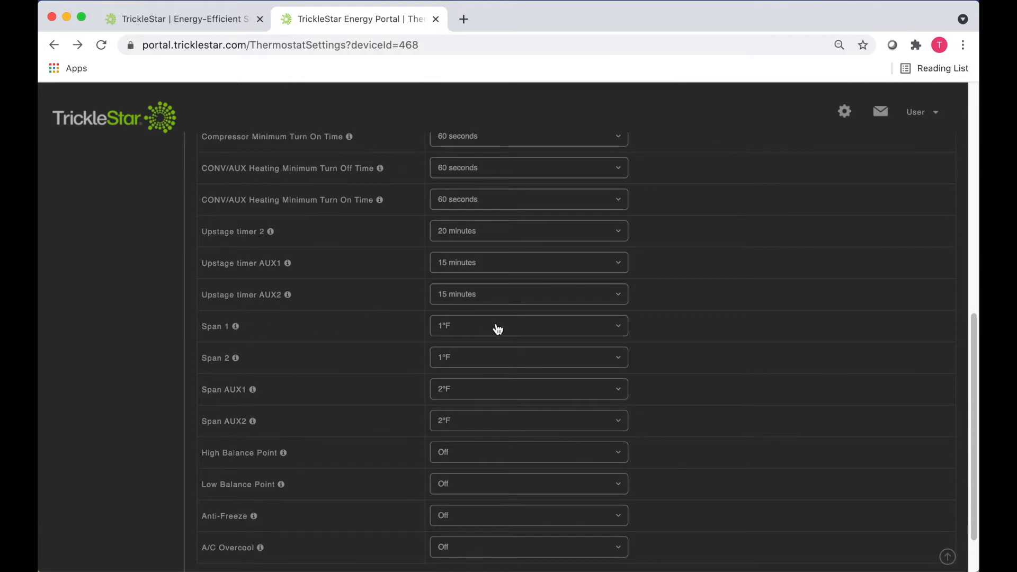
Step: Review the temperature choices for High Balance Point and Low Balance Point, leaving both Off
scroll(496, 329, "down", 2)
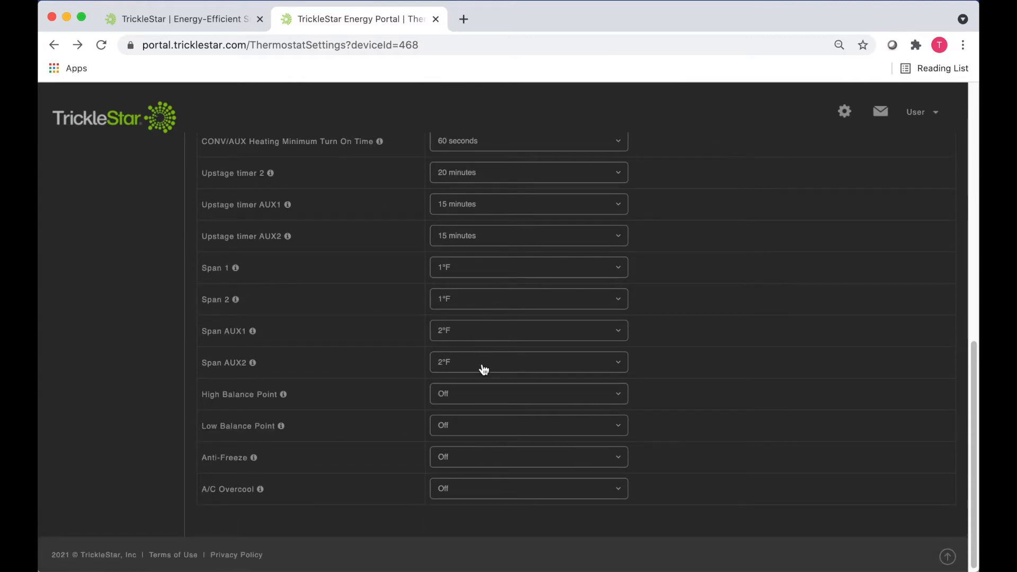
left_click(482, 400)
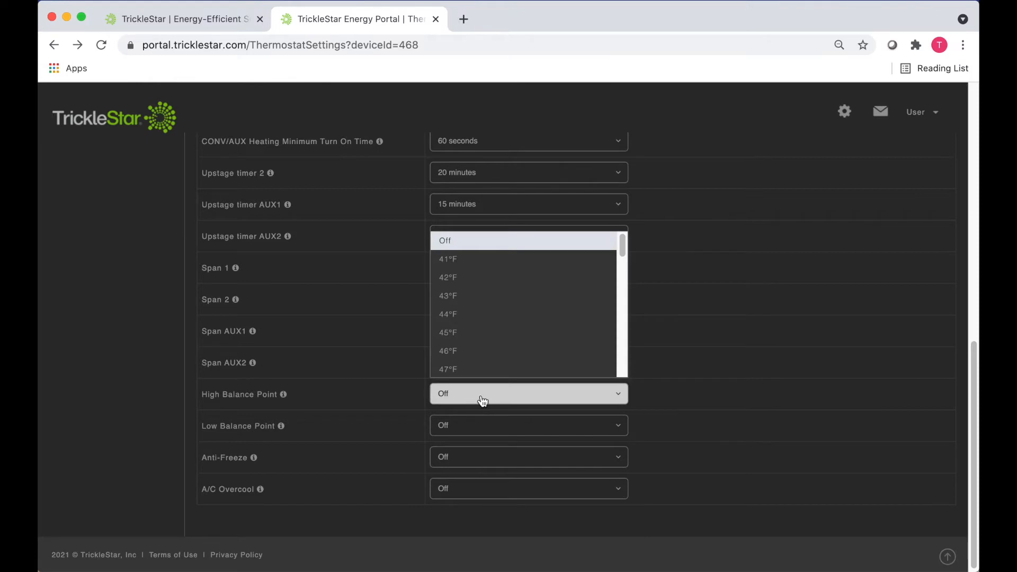
left_click(483, 400)
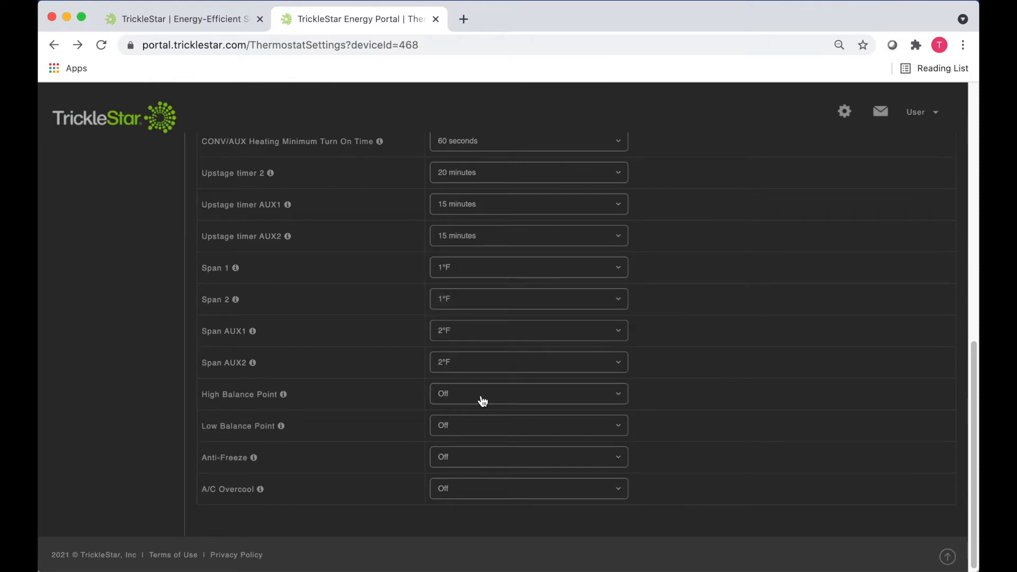
left_click(490, 432)
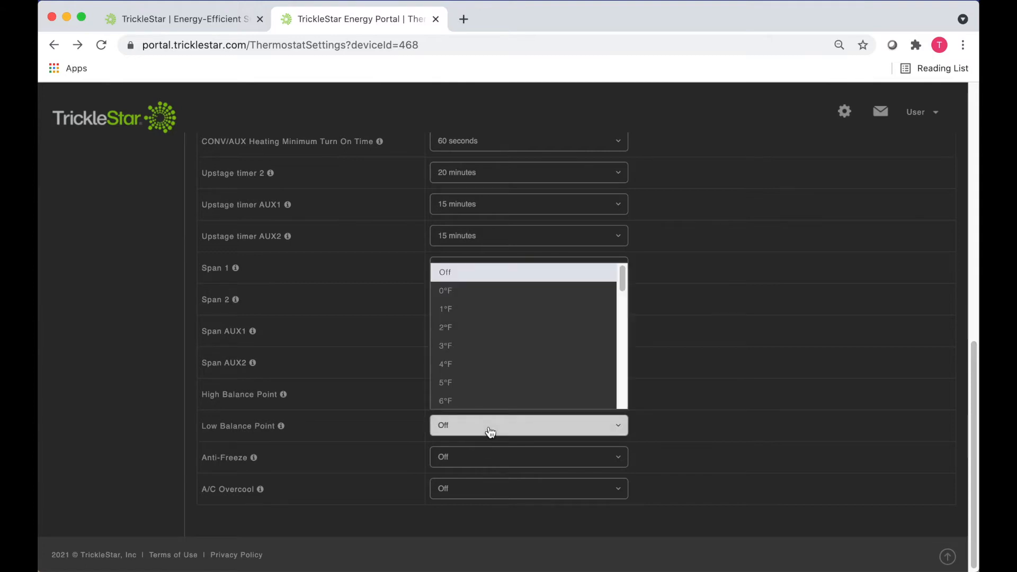
left_click(488, 431)
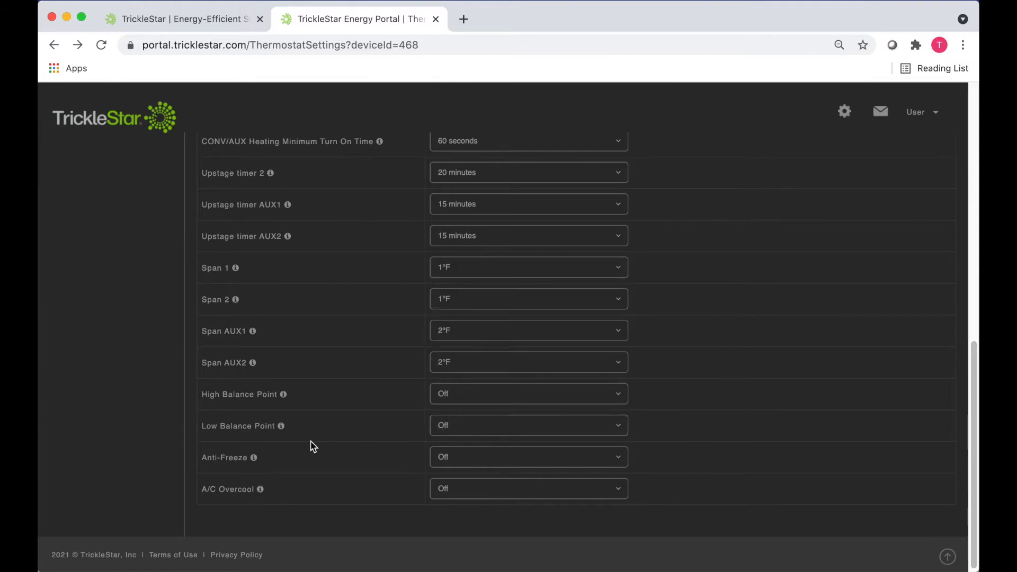
Step: Read the help notes for Low Balance Point, Anti-Freeze and A/C Overcool
mouse_move(282, 428)
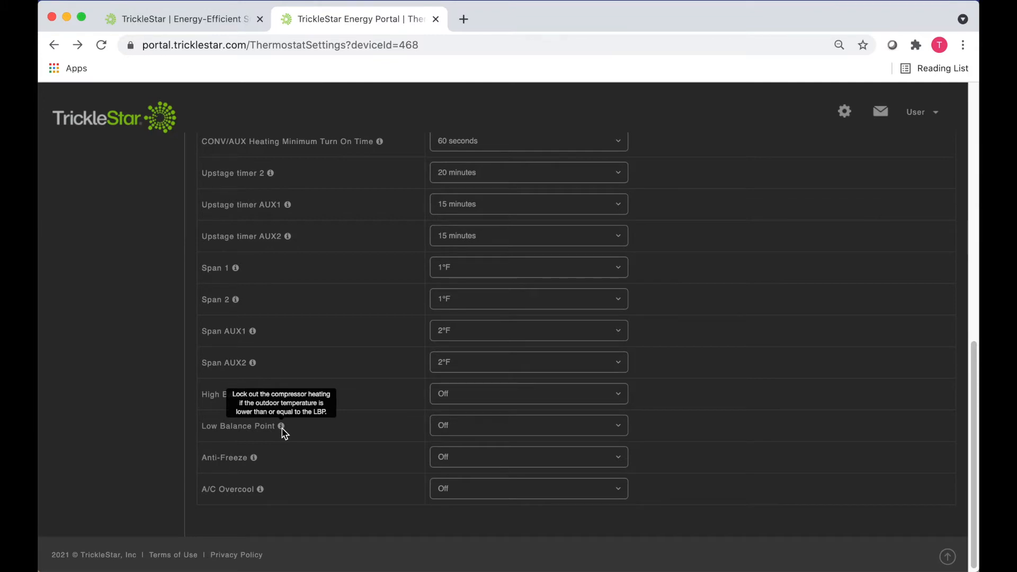
scroll(374, 421, "down", 1)
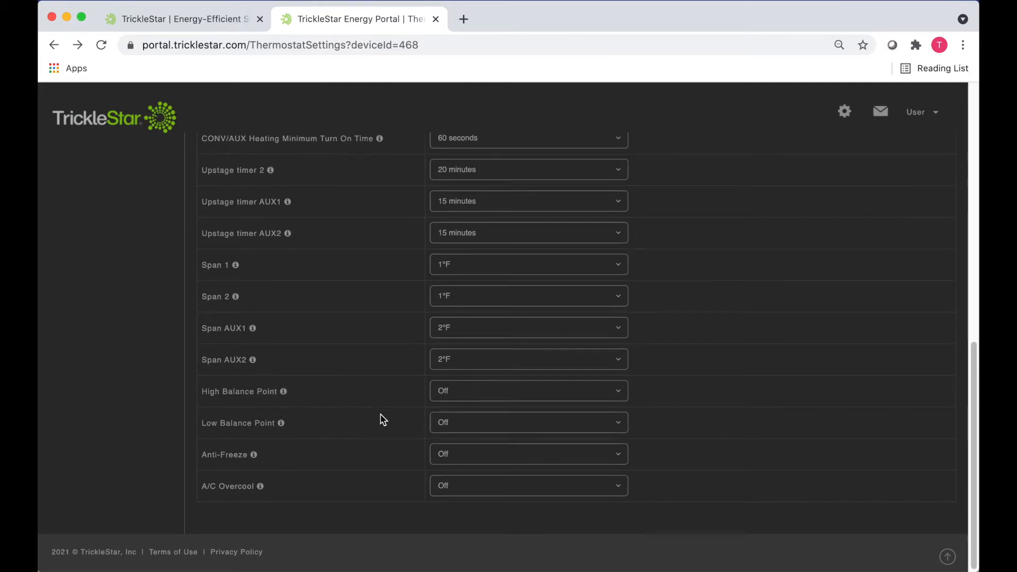
mouse_move(255, 457)
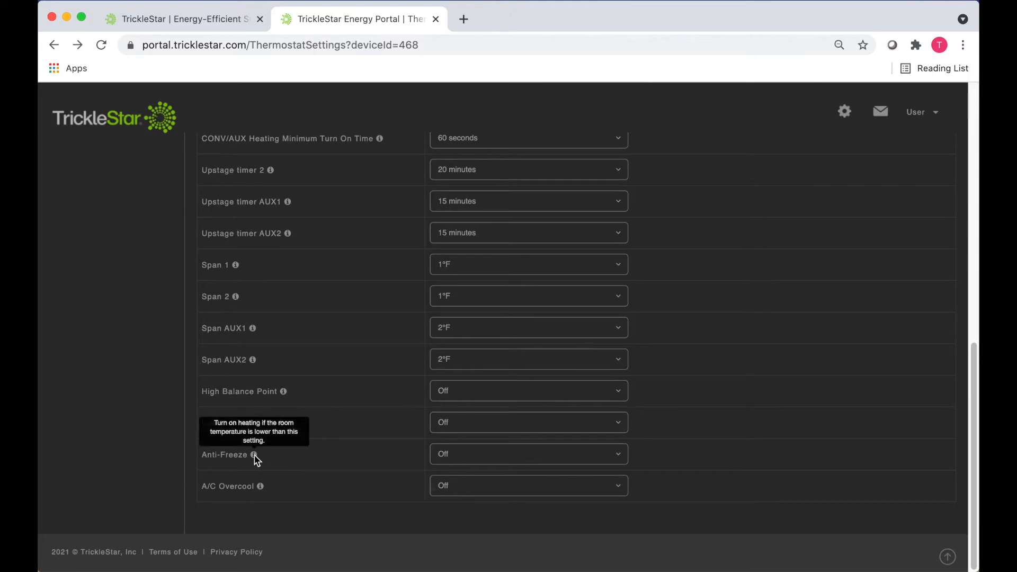
mouse_move(261, 486)
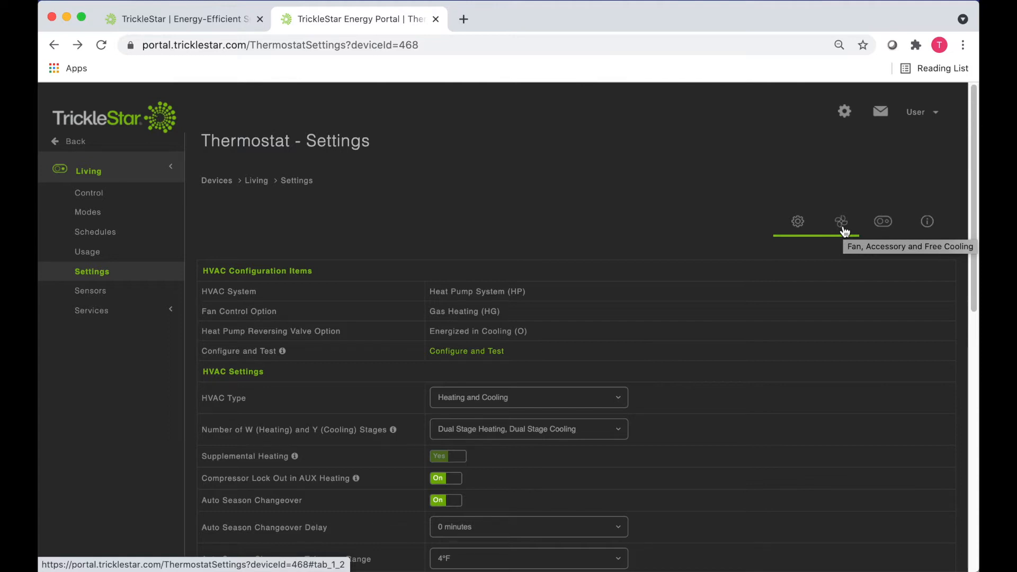
Step: Open the Fan, Accessory and Free Cooling settings and review the choices for Residual Cooling Fan Delay and Residual Heating Fan Delay
left_click(842, 222)
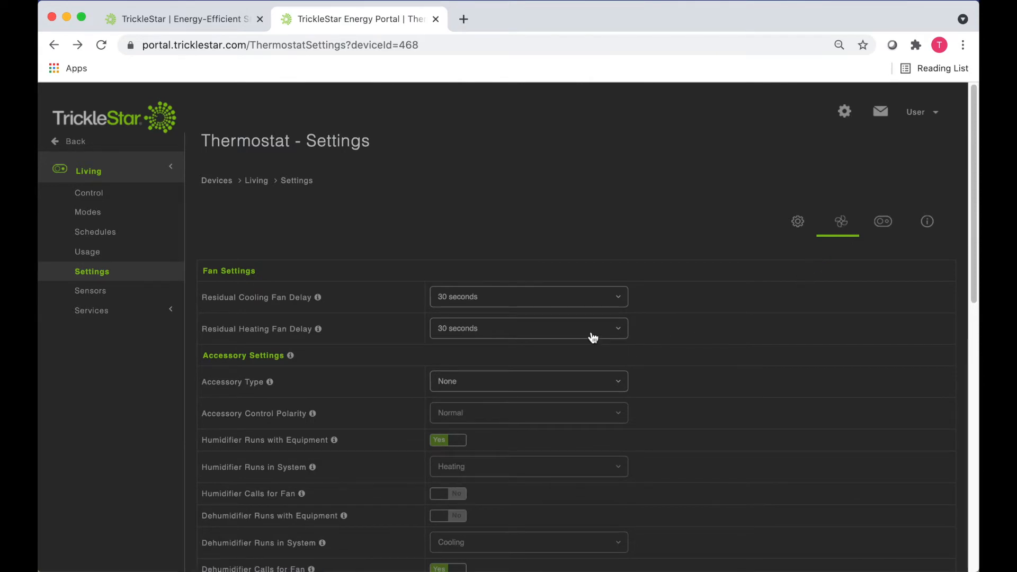
left_click(623, 306)
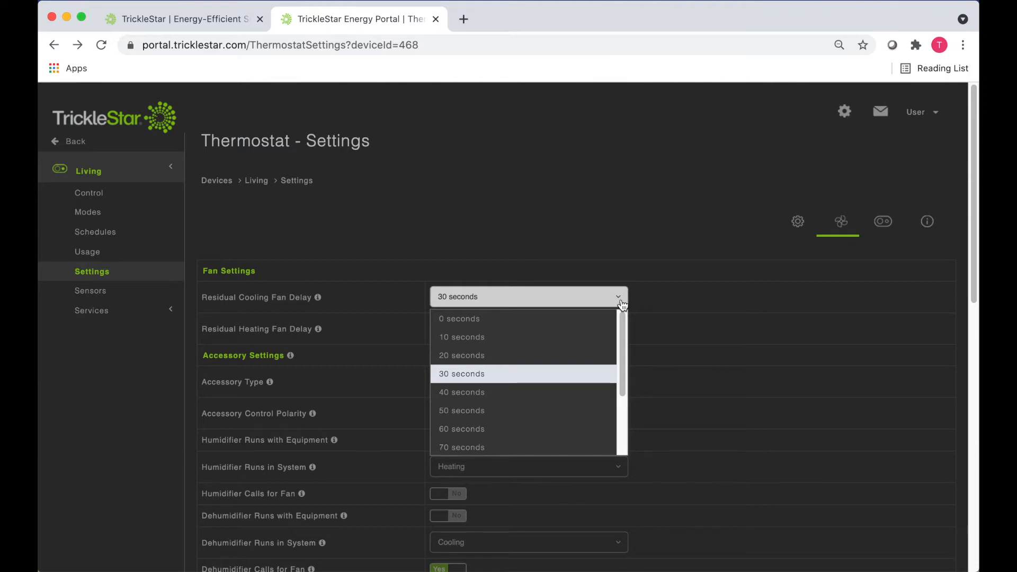
left_click(623, 305)
left_click(620, 331)
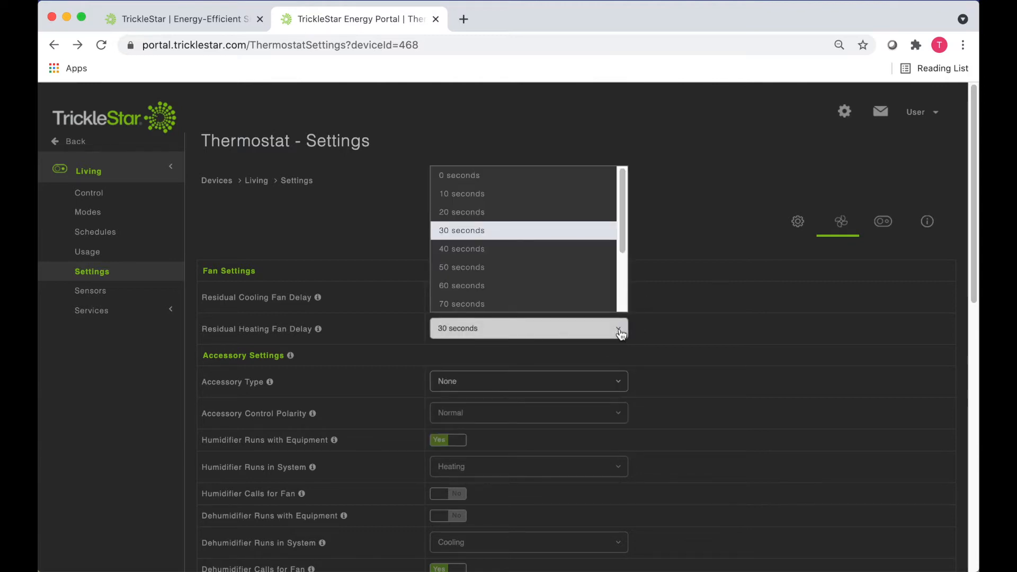
left_click(621, 332)
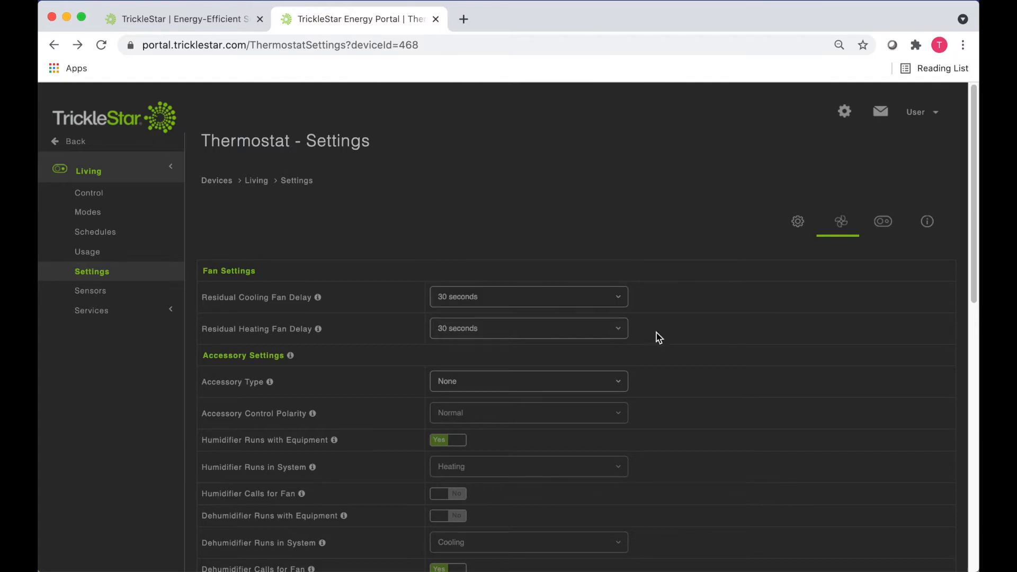
Step: Review the Accessory Type choices and set the type to Humidifier
scroll(689, 336, "down", 1)
scroll(690, 337, "down", 3)
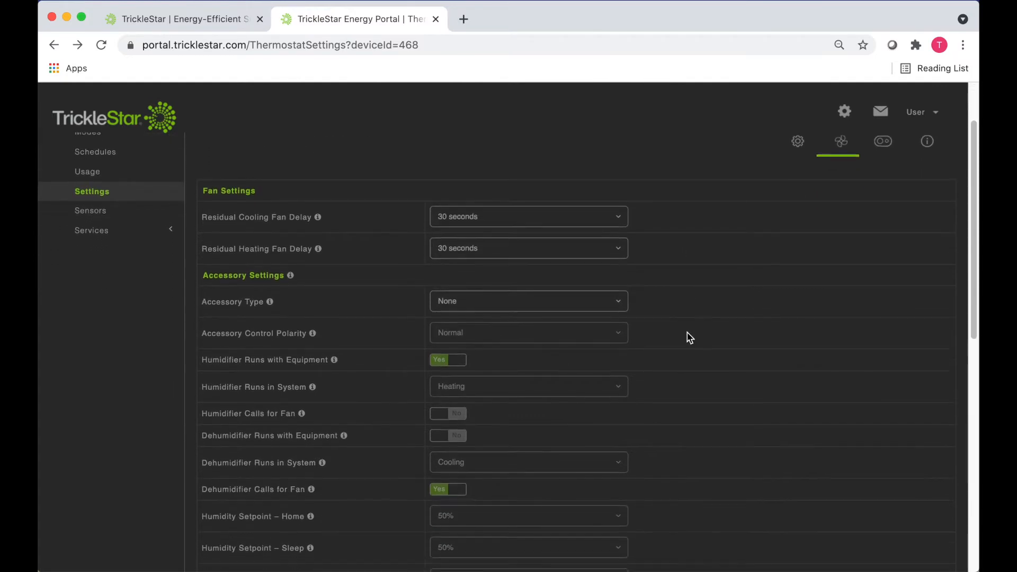
scroll(686, 338, "down", 1)
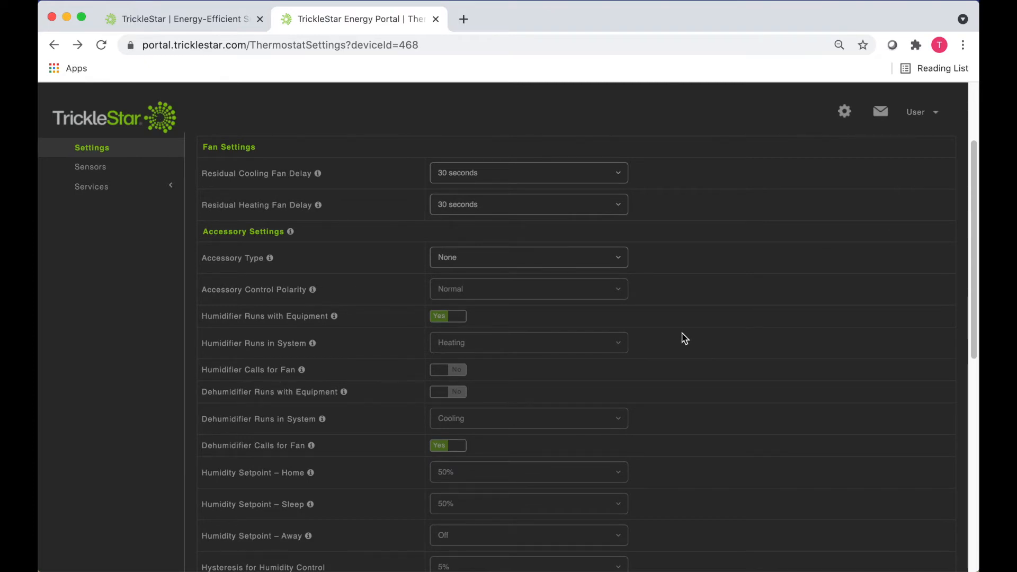
left_click(621, 266)
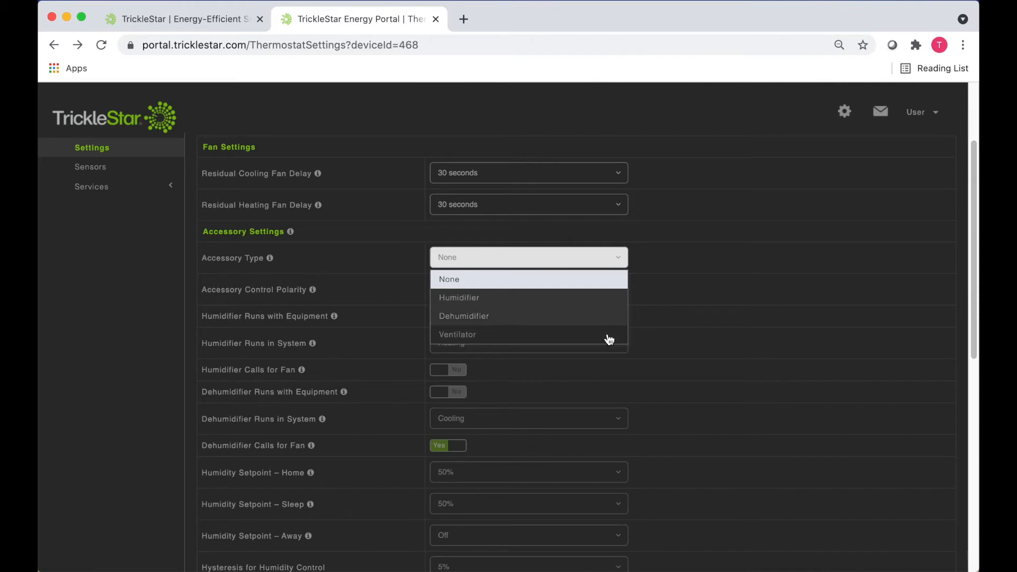
left_click(605, 303)
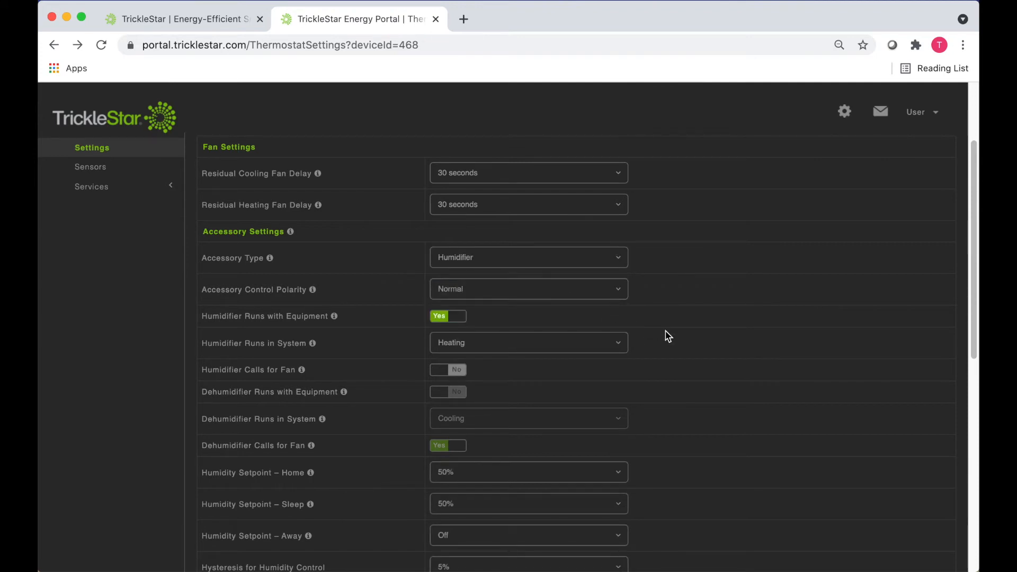
Step: Look through the humidifier, humidity setpoint and ventilator run time settings down to the Free Cooling section
scroll(669, 337, "down", 1)
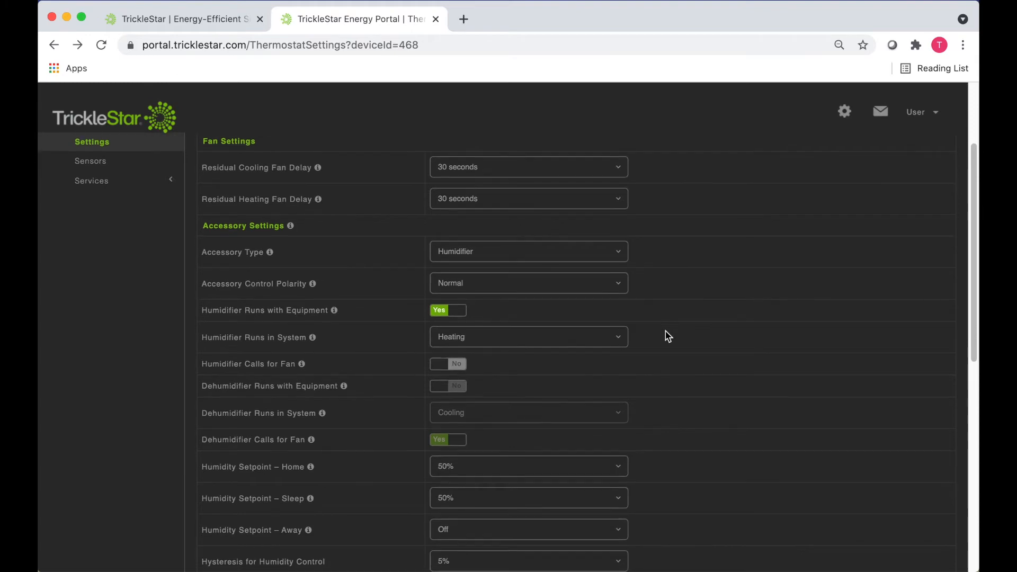
scroll(666, 337, "down", 2)
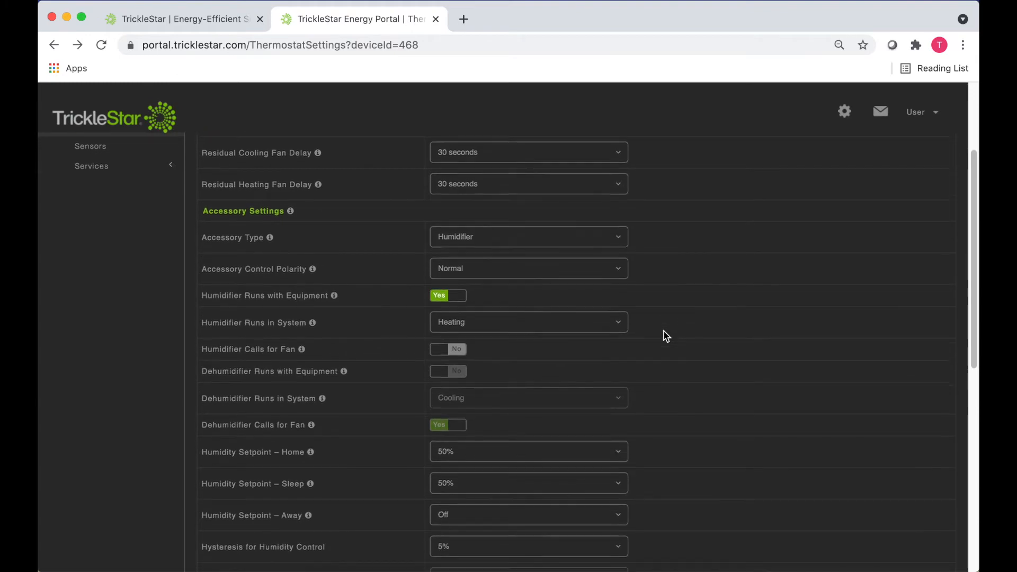
scroll(664, 336, "down", 1)
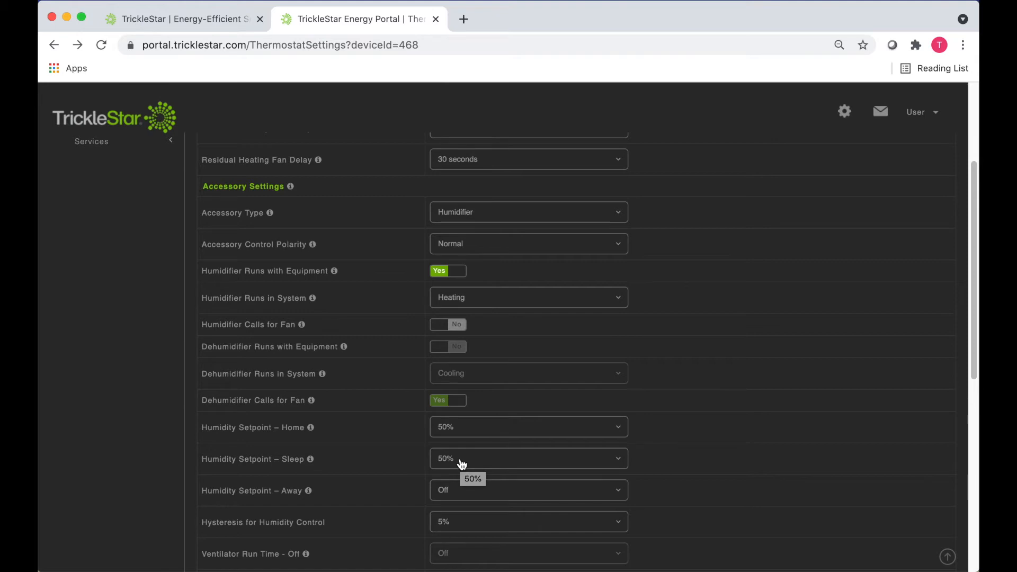
scroll(461, 464, "down", 1)
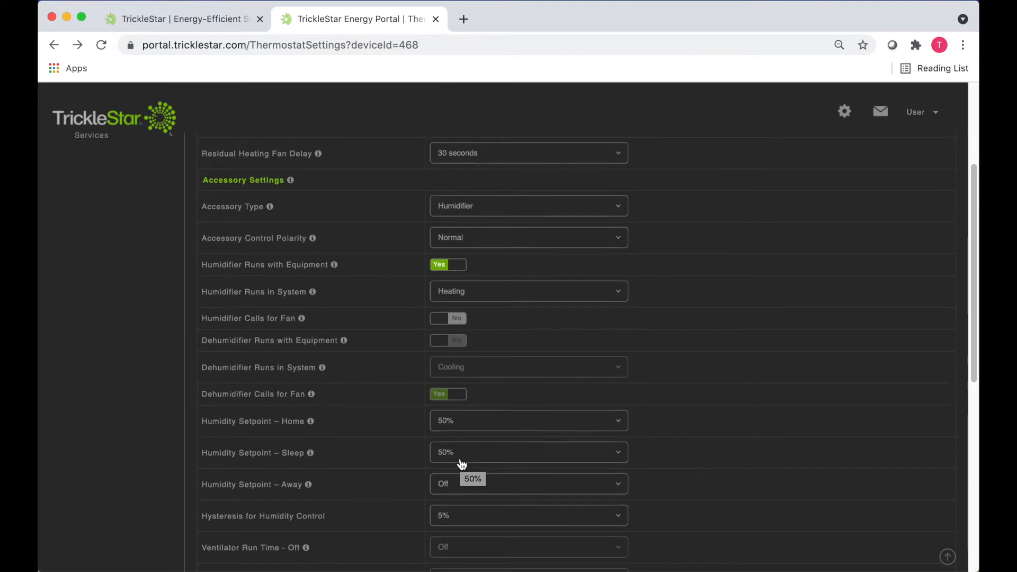
scroll(462, 464, "down", 5)
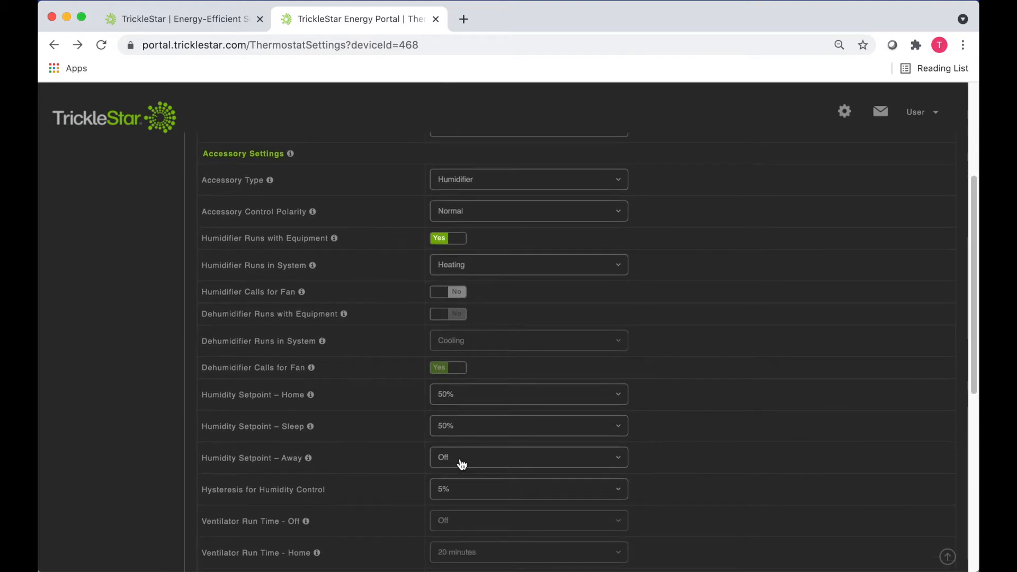
scroll(462, 464, "down", 2)
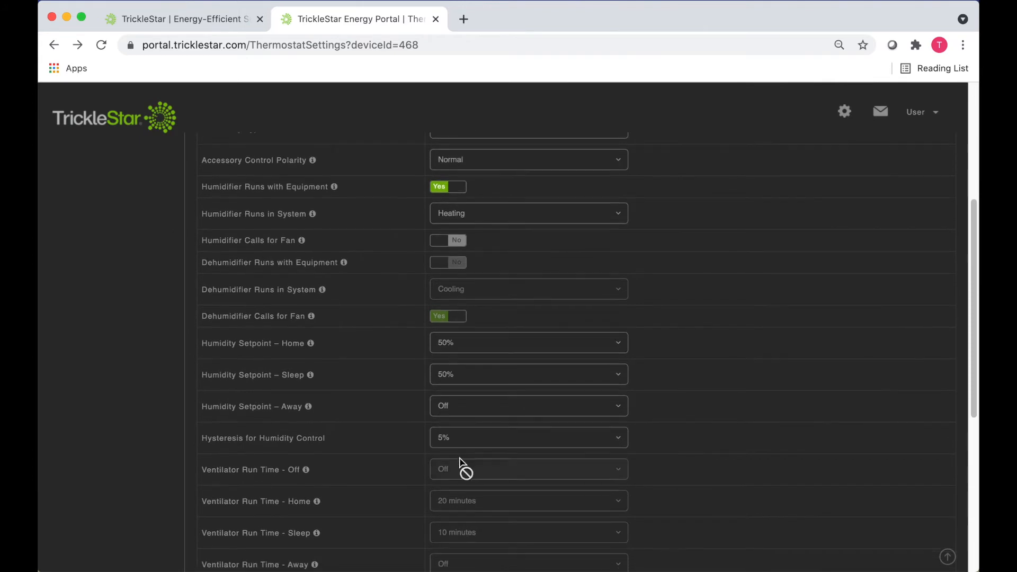
scroll(462, 464, "down", 1)
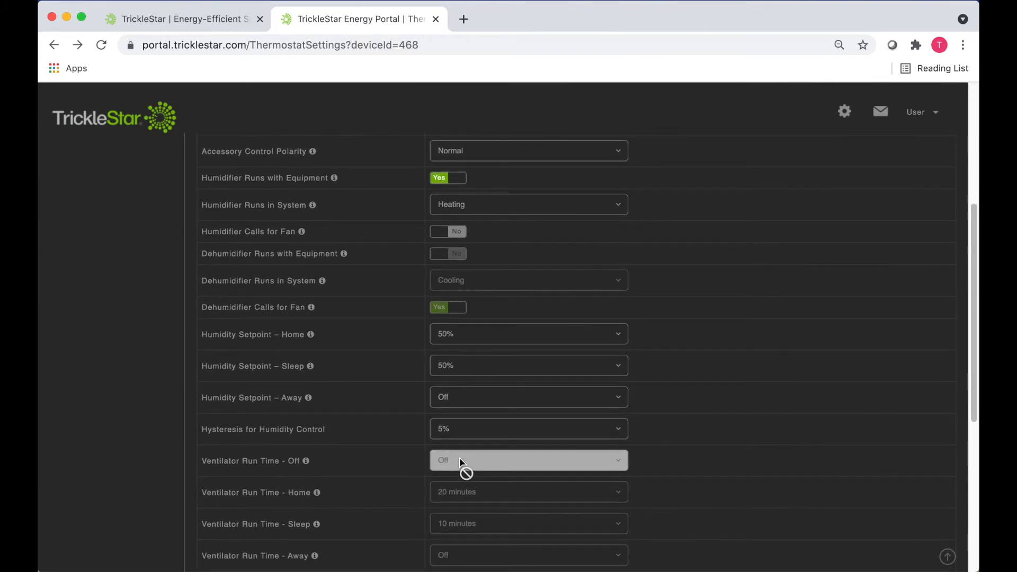
scroll(461, 465, "down", 6)
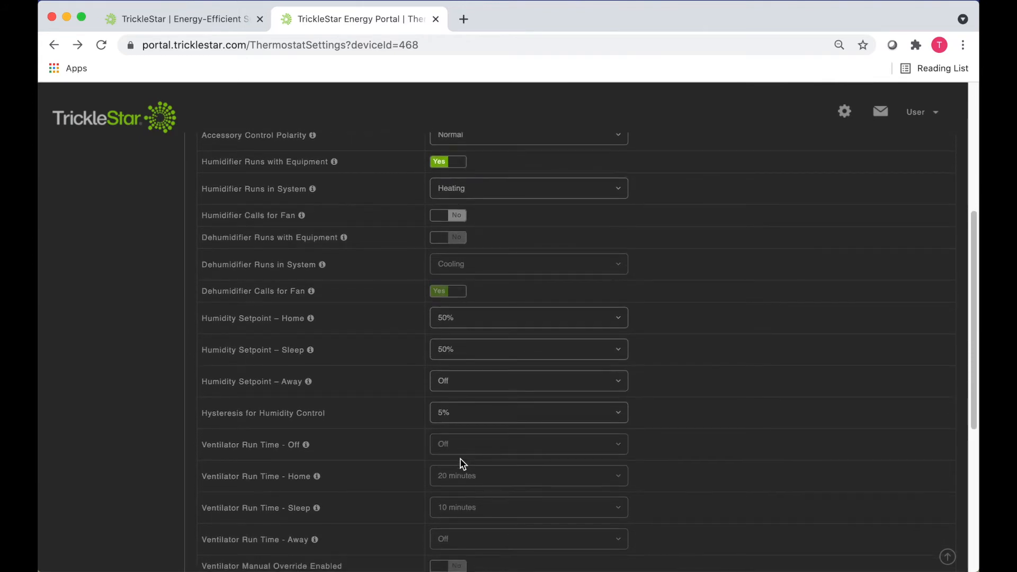
scroll(461, 464, "down", 4)
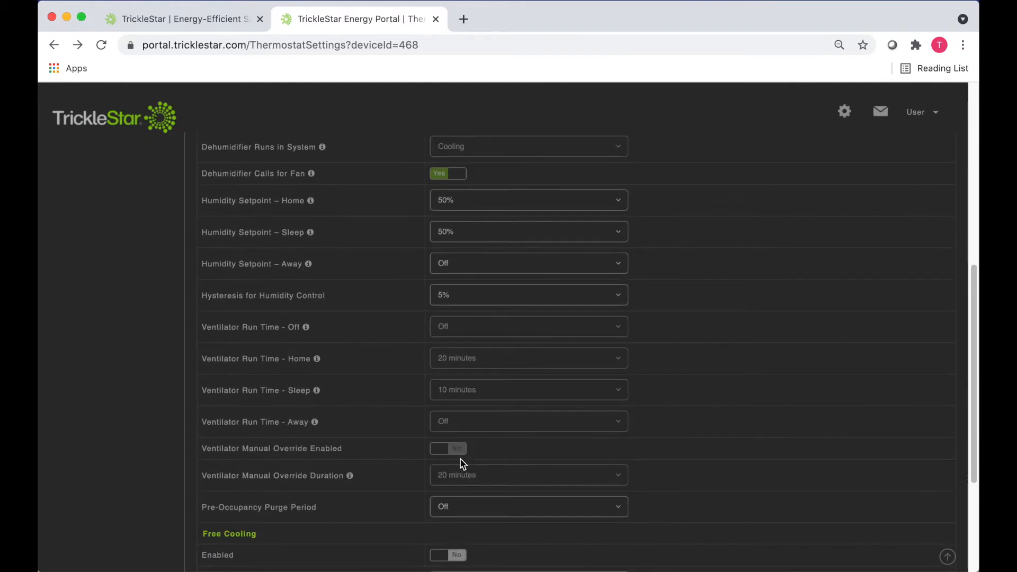
scroll(462, 464, "down", 10)
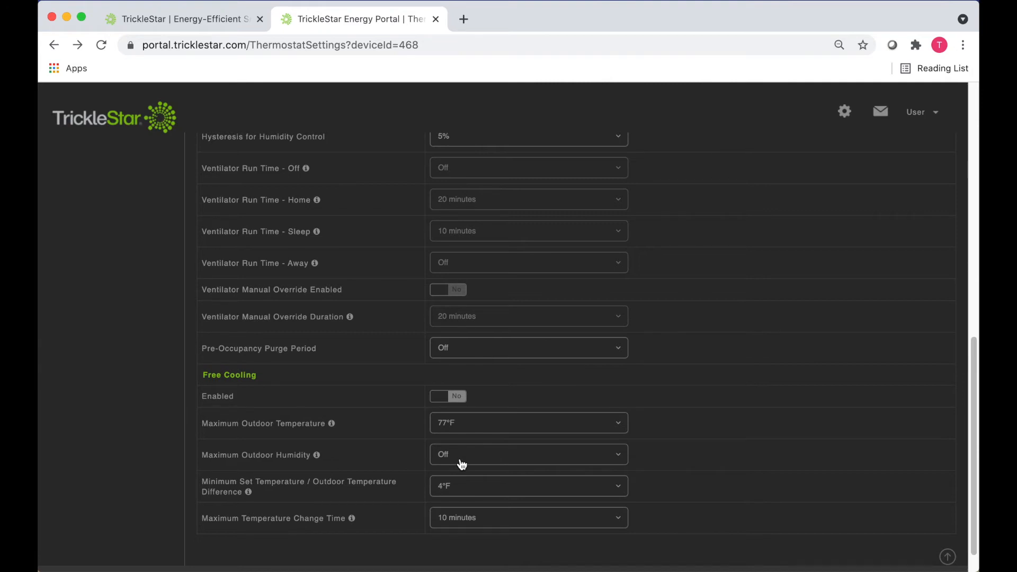
Step: Review the Free Cooling choices for Maximum Outdoor Temperature and Maximum Outdoor Humidity, keeping 77°F and Off
left_click(471, 430)
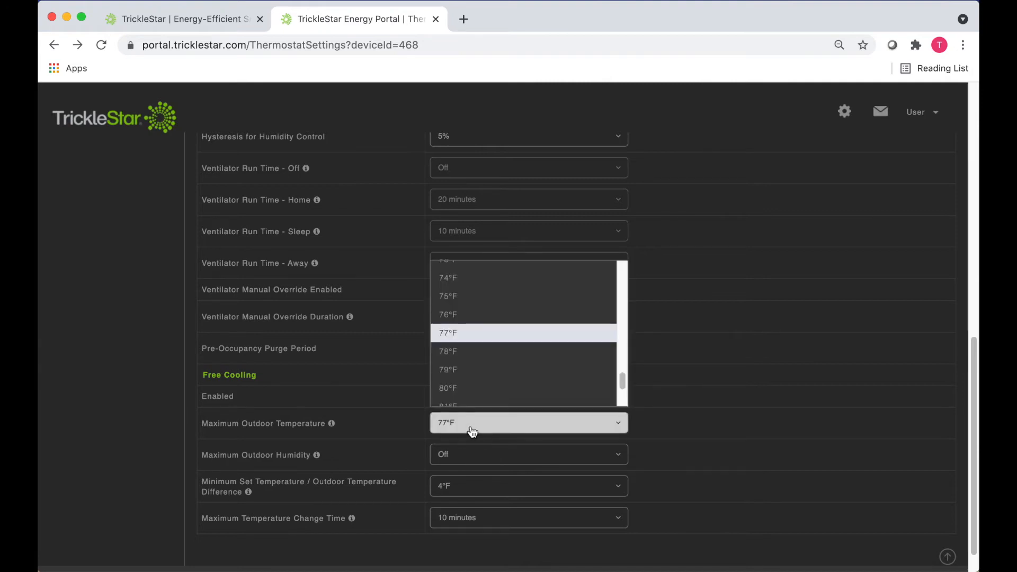
left_click(471, 431)
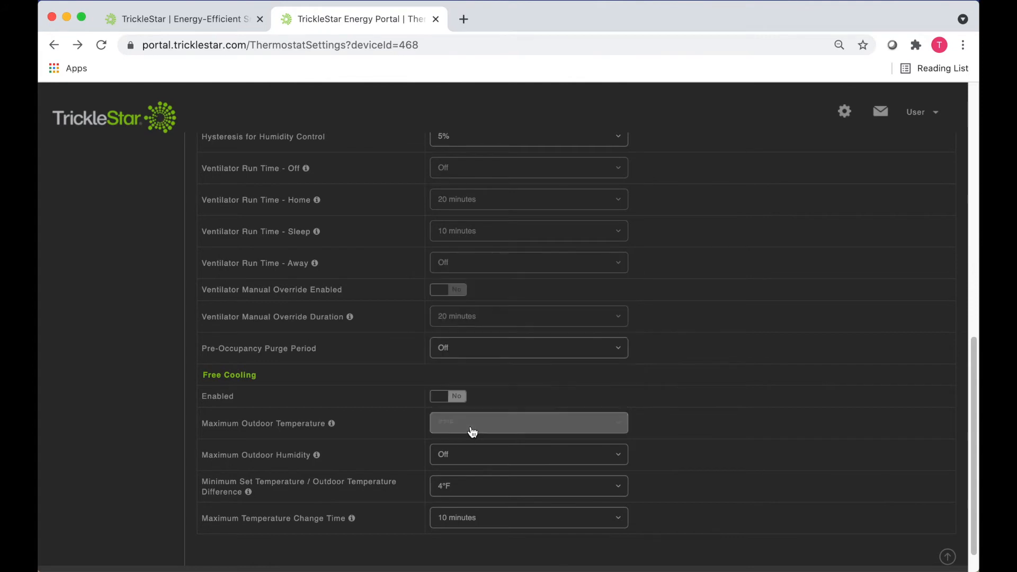
left_click(477, 454)
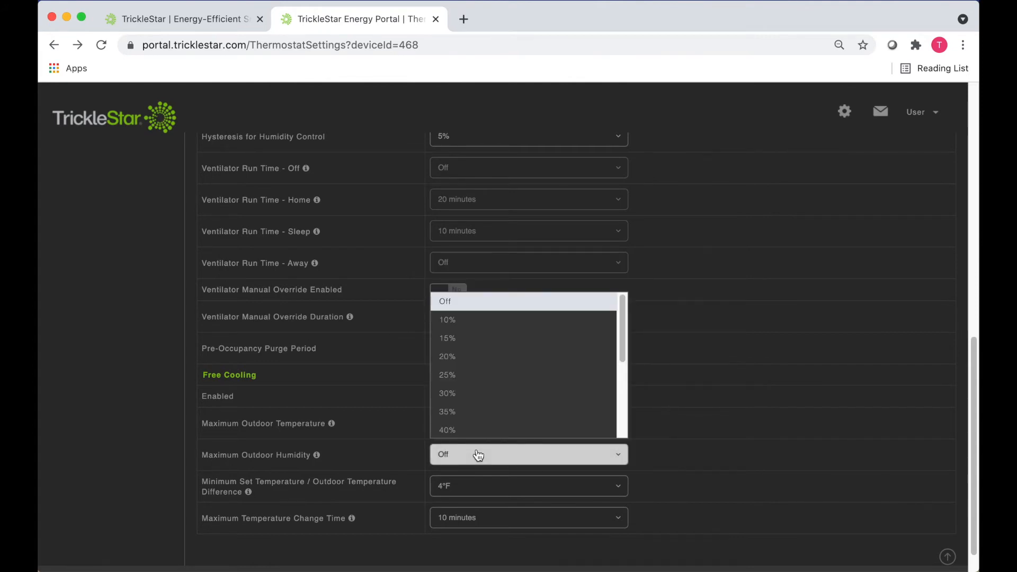
left_click(478, 455)
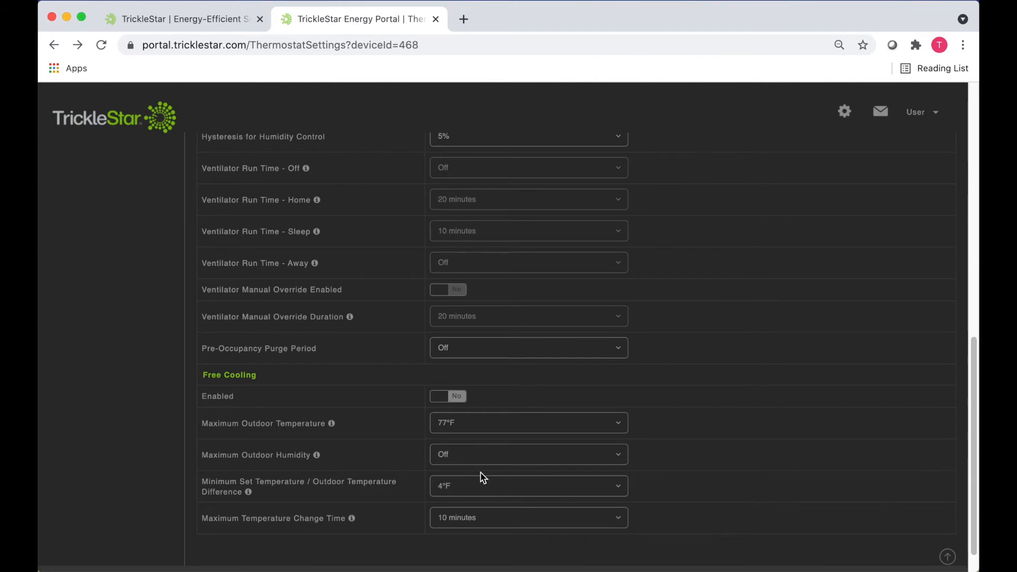
Step: Review the choices for Minimum Set Temperature / Outdoor Temperature Difference and Maximum Temperature Change Time, keeping 4°F and 10 minutes
left_click(485, 489)
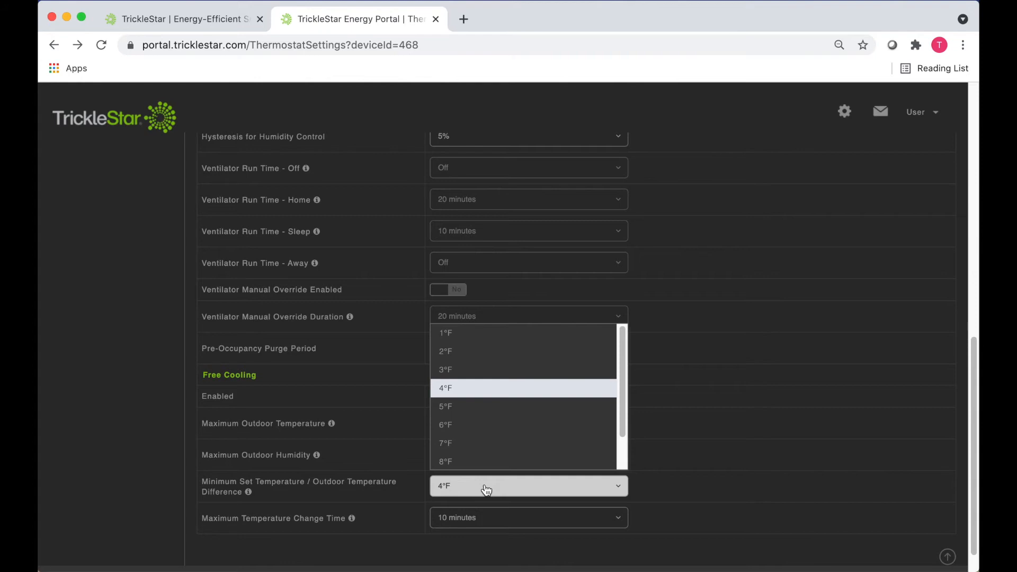
left_click(486, 489)
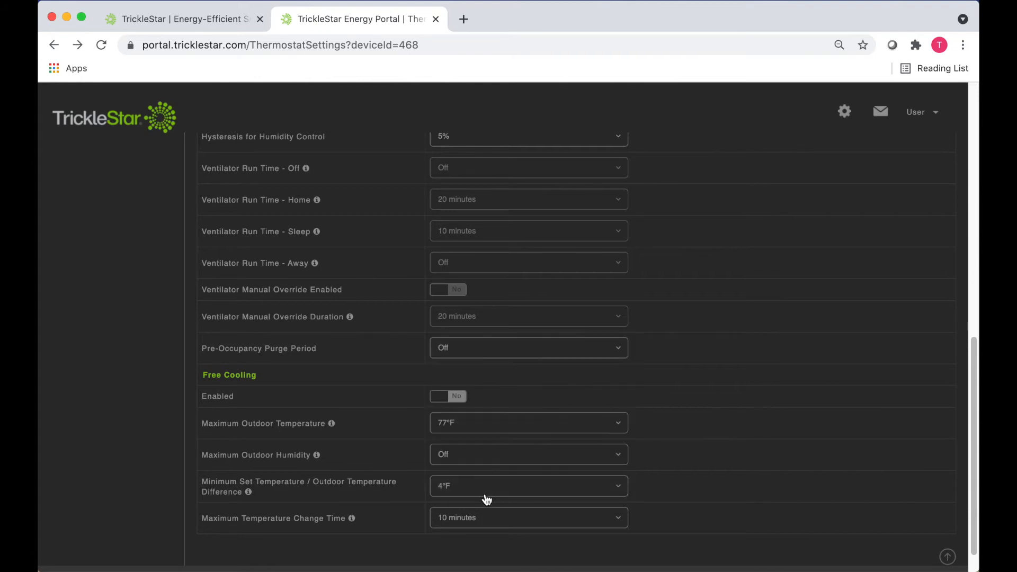
left_click(487, 522)
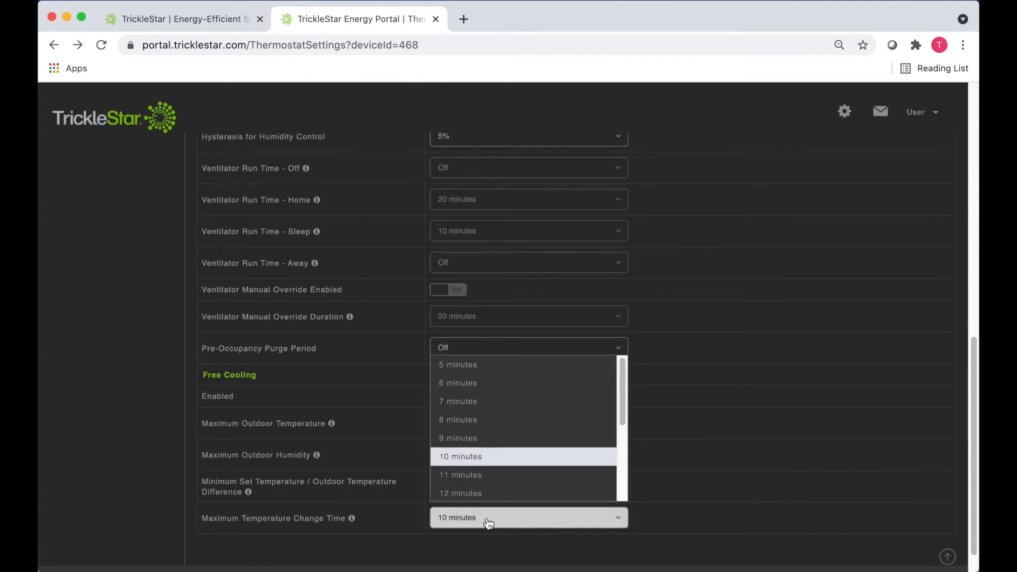
left_click(487, 522)
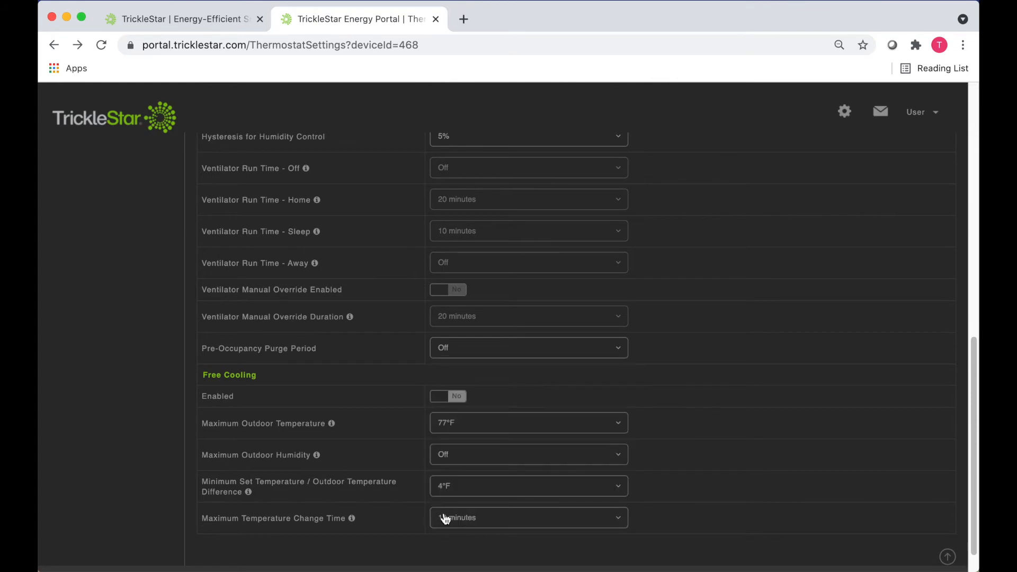
mouse_move(352, 524)
Step: Open the thermostat's display settings, review the LCD temperature unit choices, and make the unit use General Settings
scroll(881, 163, "up", 15)
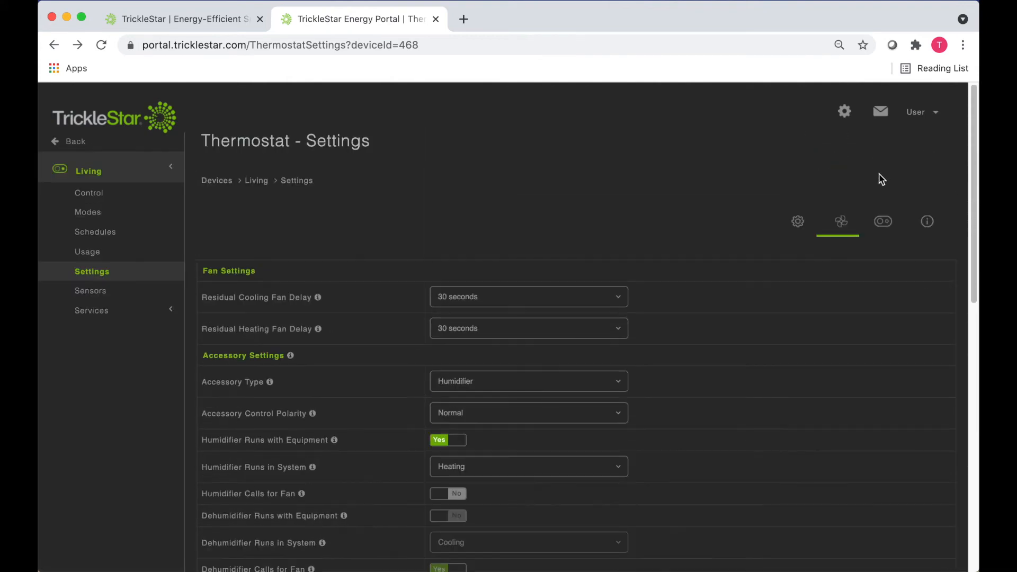
left_click(890, 227)
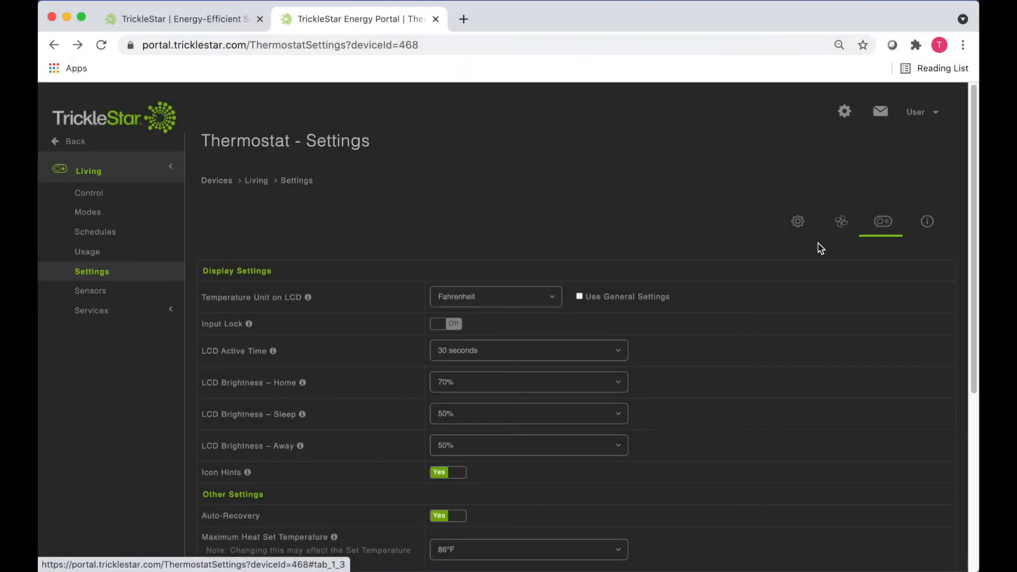
left_click(527, 304)
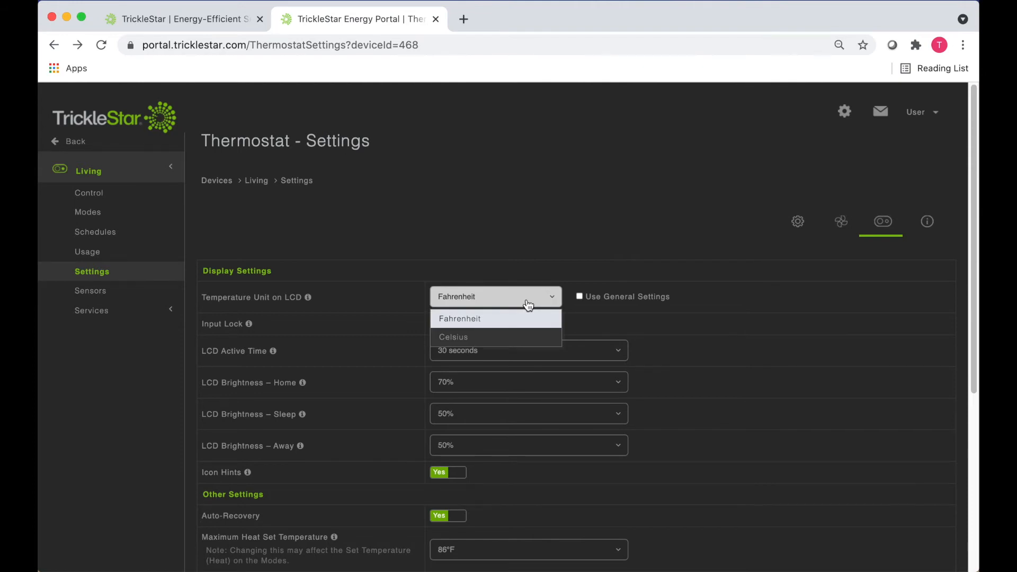
left_click(528, 304)
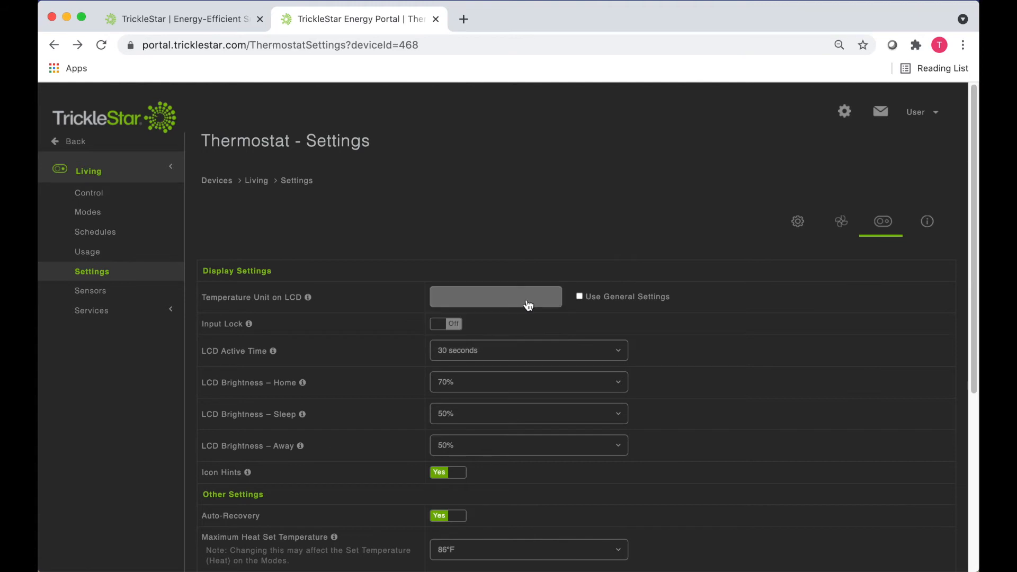
left_click(580, 298)
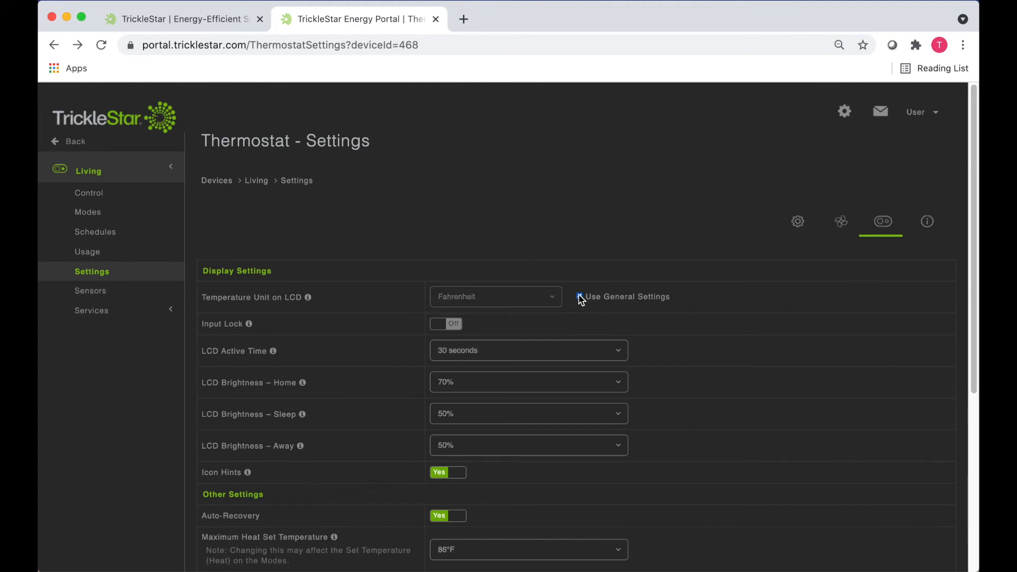
Step: Stop the LCD temperature unit from using General Settings, and switch Input Lock on and back off
left_click(580, 297)
left_click(439, 326)
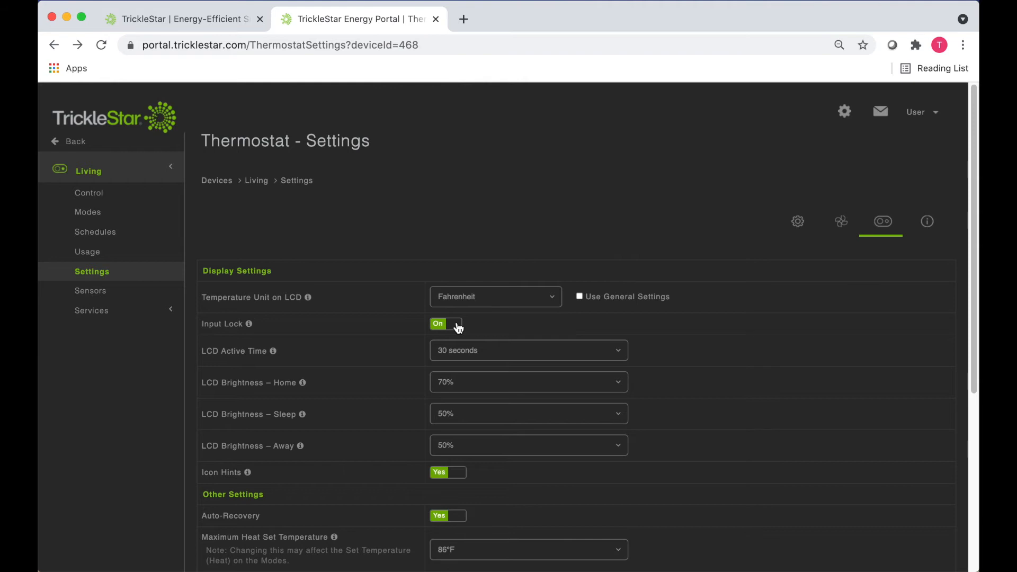
left_click(459, 328)
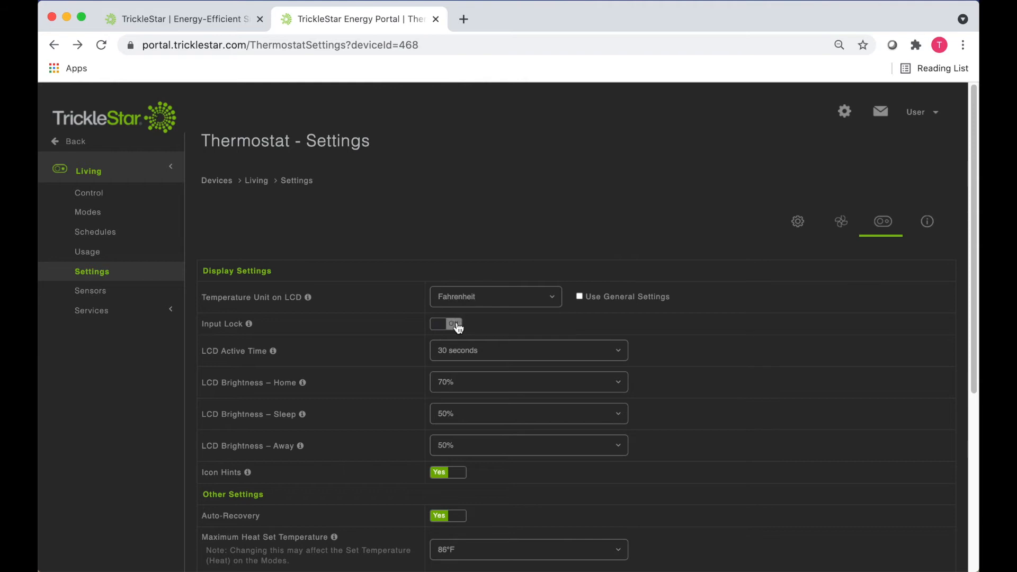
Step: Review the choices for LCD Active Time and for the Home, Sleep and Away LCD Brightness without changing them
left_click(463, 354)
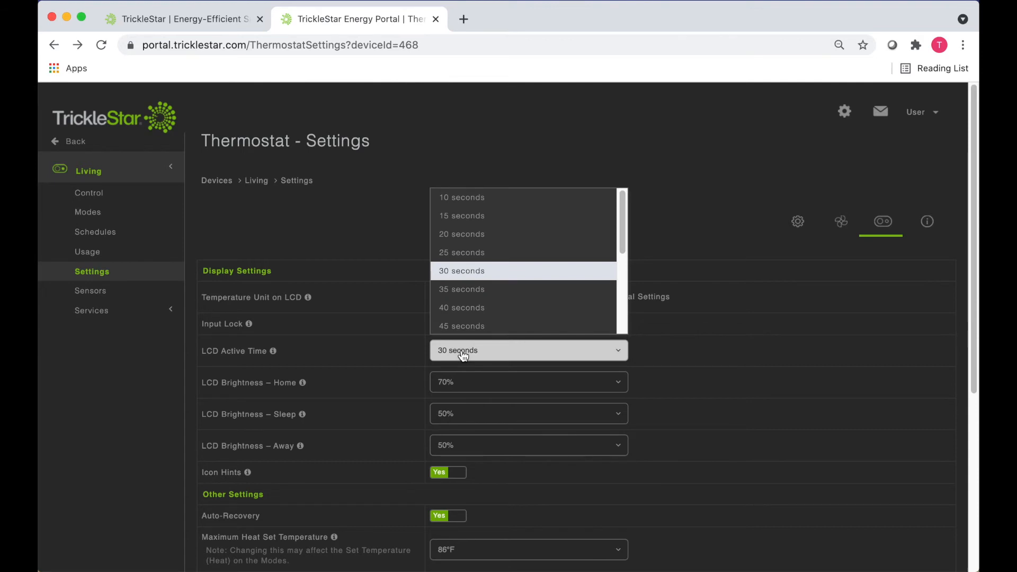
left_click(463, 355)
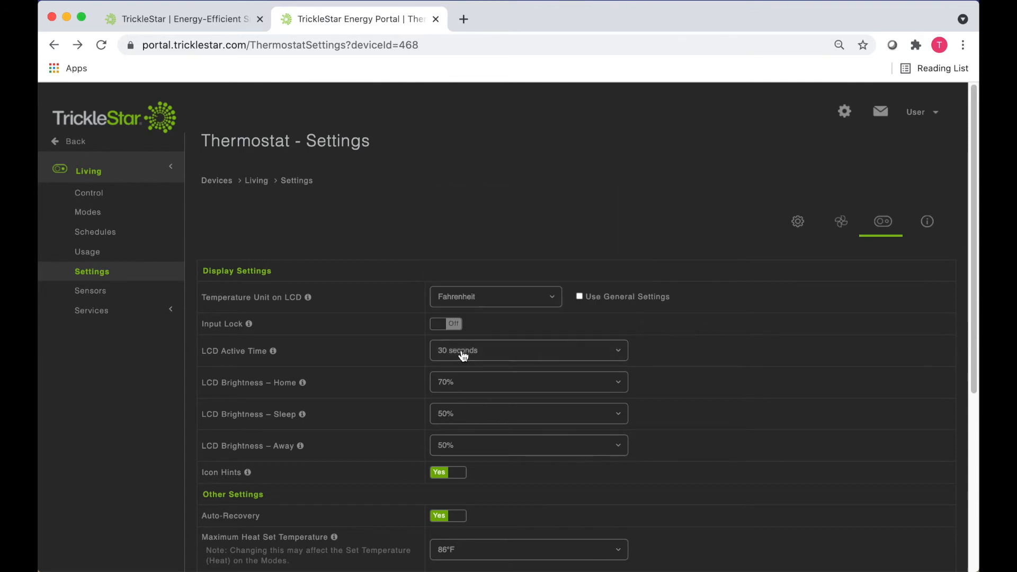
left_click(468, 387)
left_click(469, 387)
left_click(471, 416)
left_click(473, 418)
left_click(479, 444)
left_click(481, 444)
Step: Switch Icon Hints off and back on, and read the setting's help description
scroll(482, 443, "down", 2)
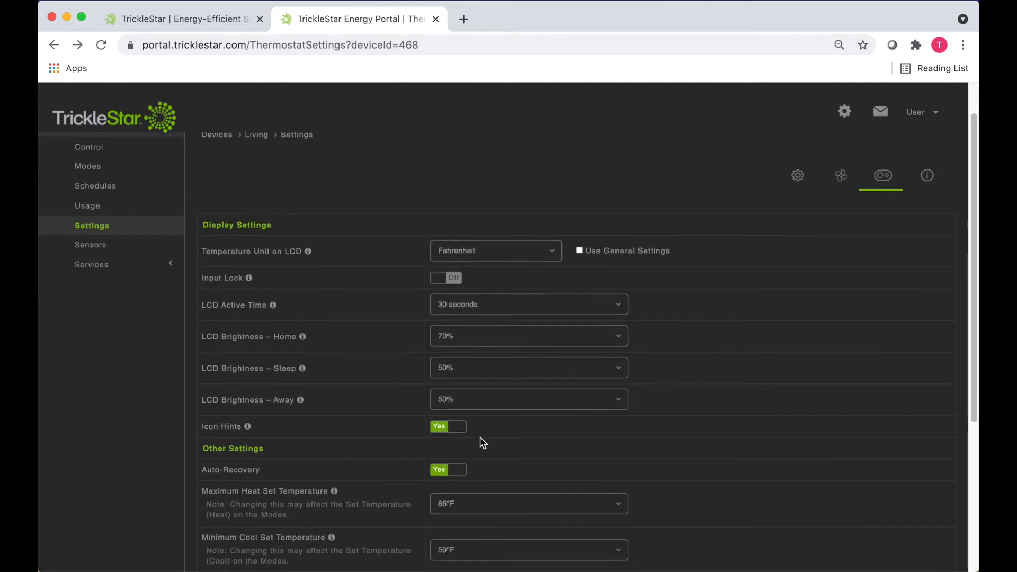
scroll(480, 443, "down", 2)
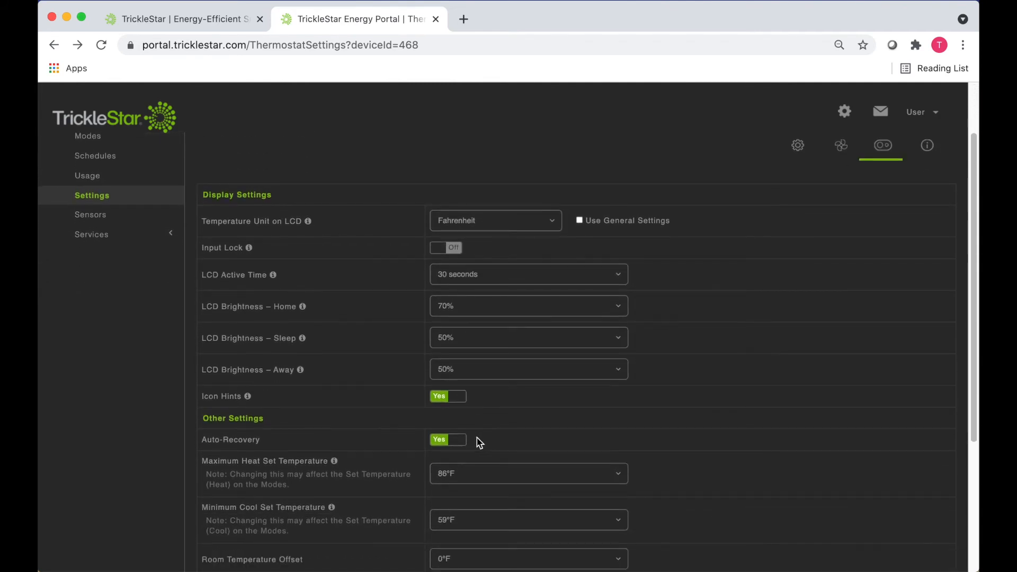
left_click(458, 402)
left_click(442, 402)
mouse_move(248, 399)
Step: Review the choices for Maximum Heat Set Temperature, Minimum Cool Set Temperature and Room Temperature Offset, keeping 86°F, 59°F and 0°F
scroll(329, 402, "down", 5)
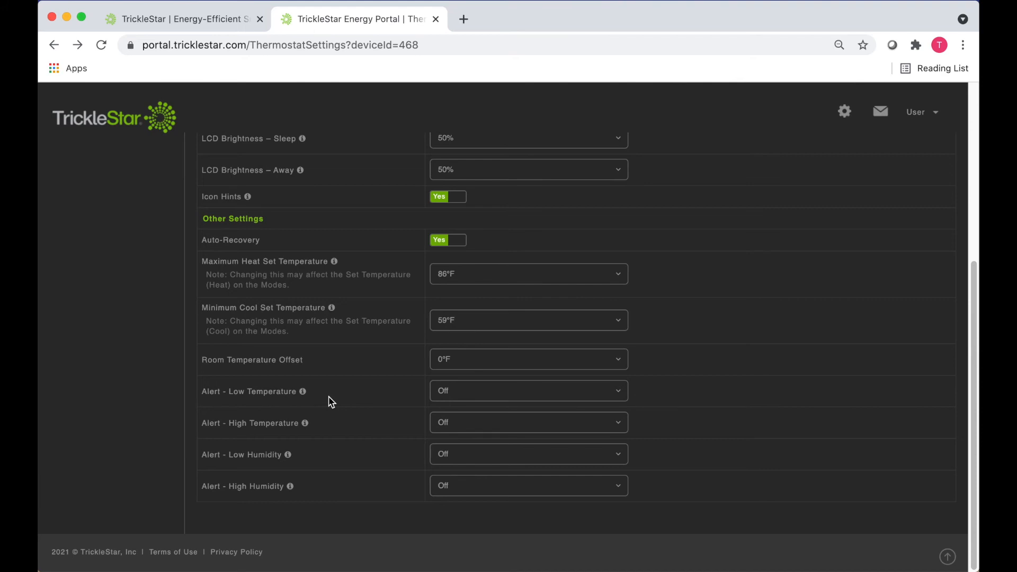
left_click(481, 278)
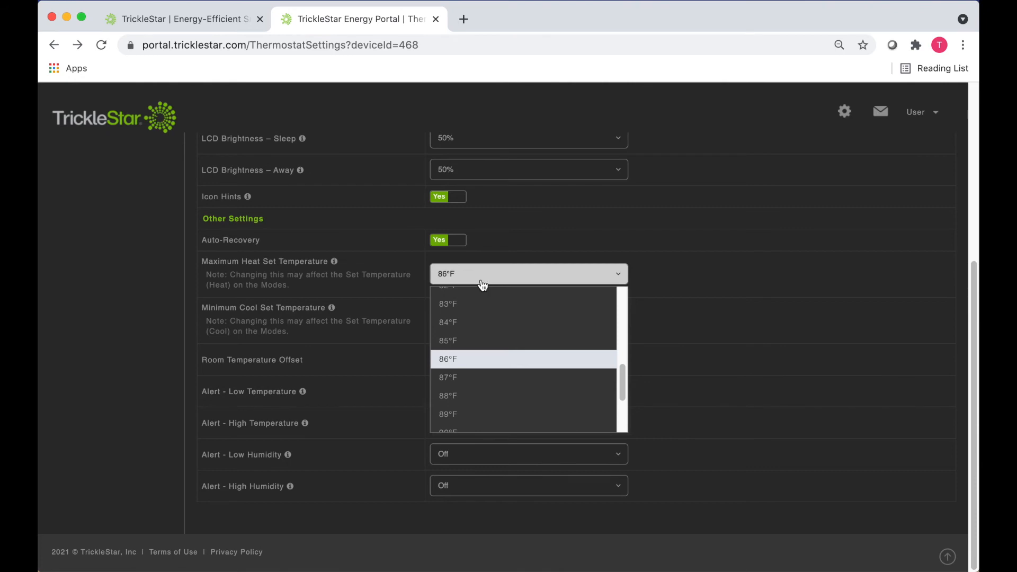
left_click(483, 285)
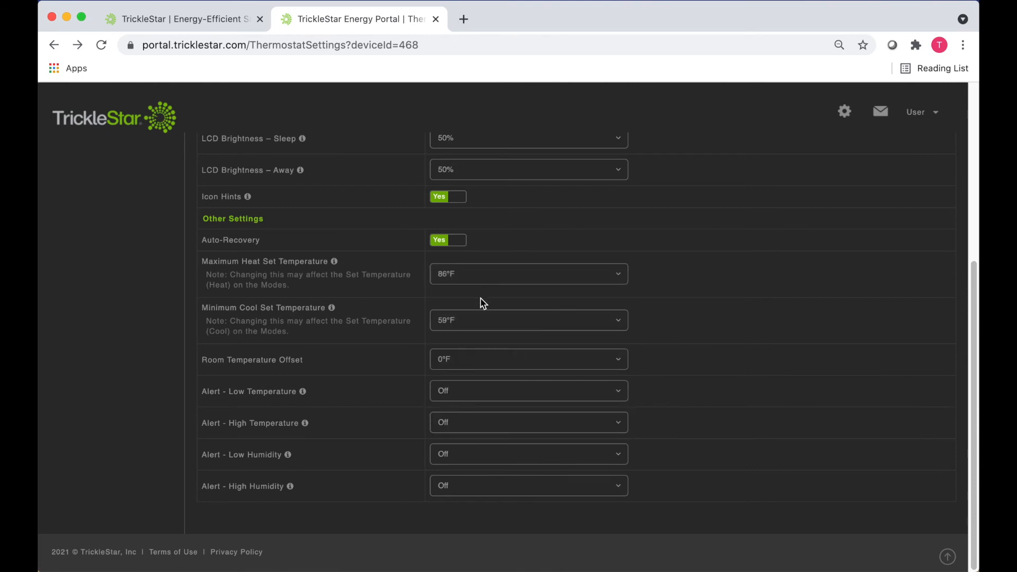
left_click(481, 325)
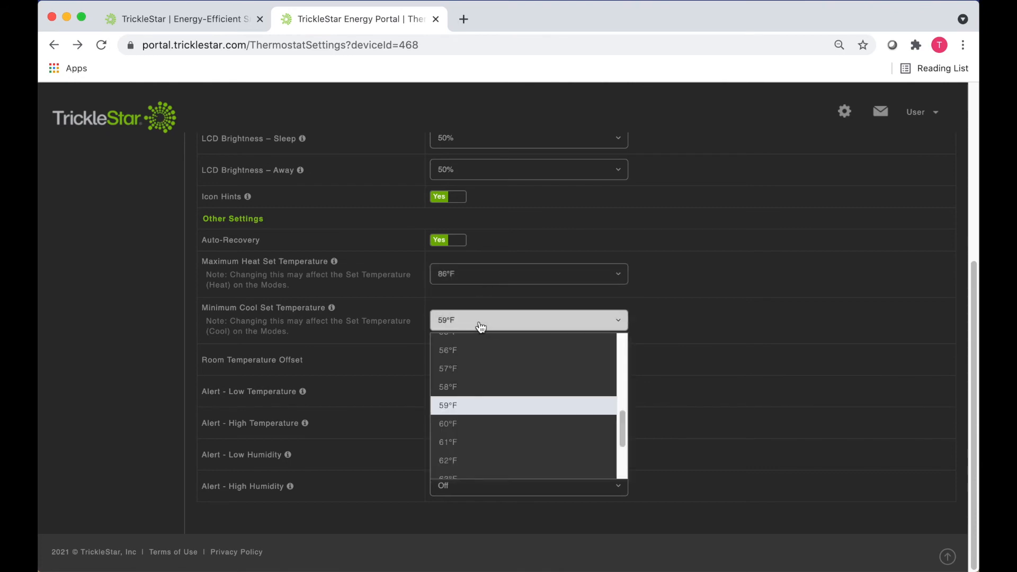
left_click(481, 326)
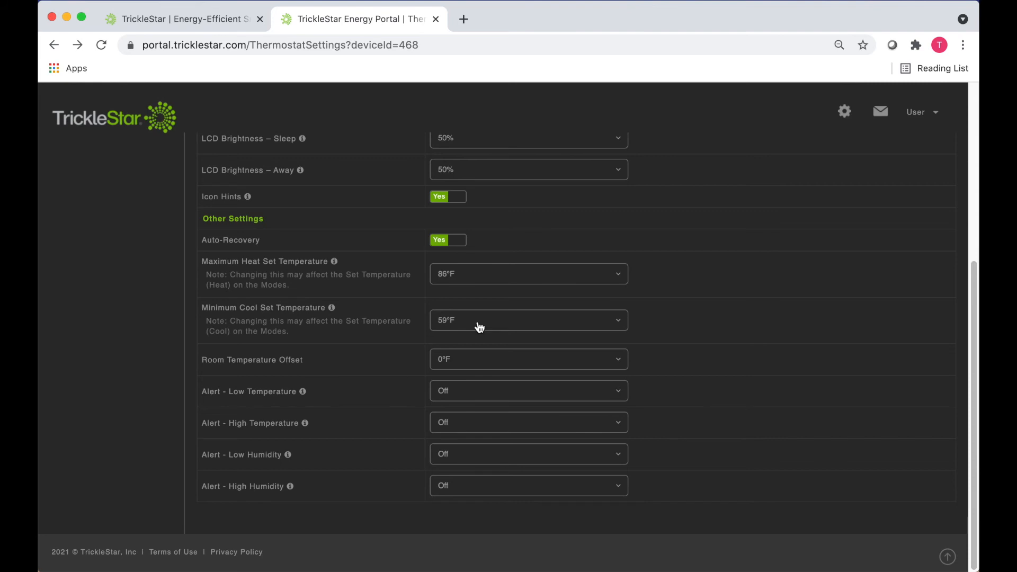
left_click(475, 365)
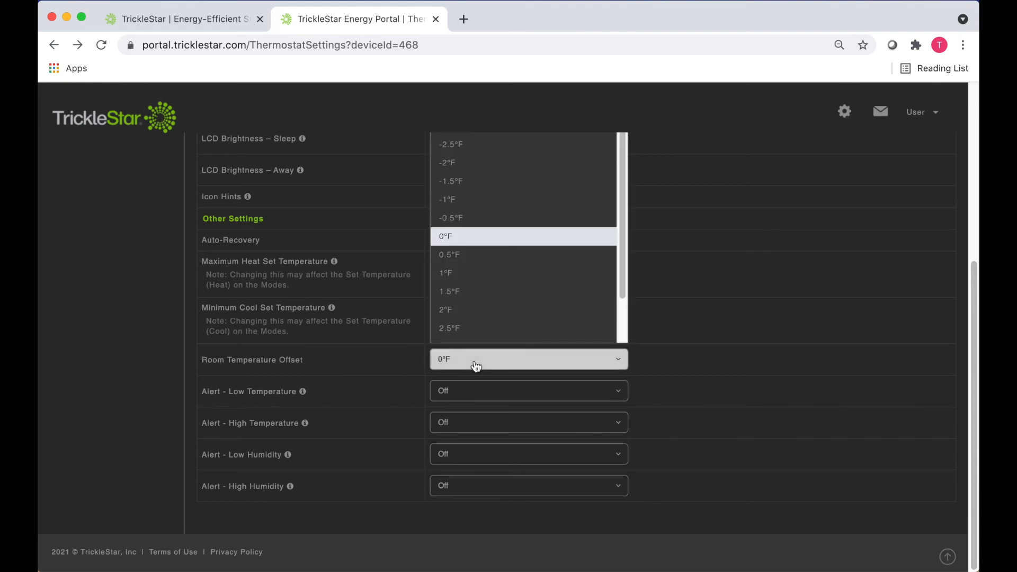
left_click(475, 365)
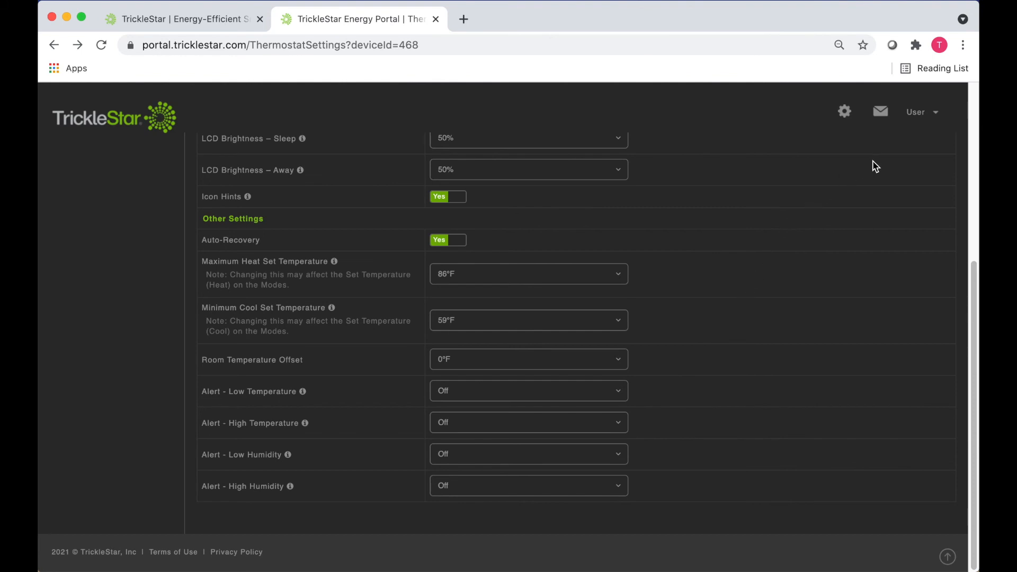
Step: Open the thermostat's device information, bring up the device name for editing and confirm it as Living
scroll(874, 163, "up", 5)
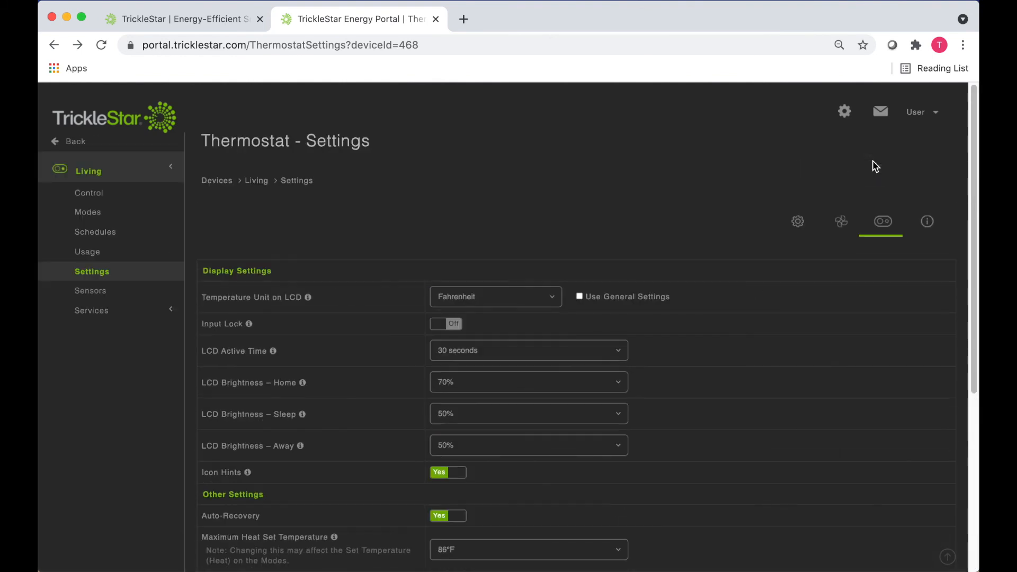
left_click(928, 226)
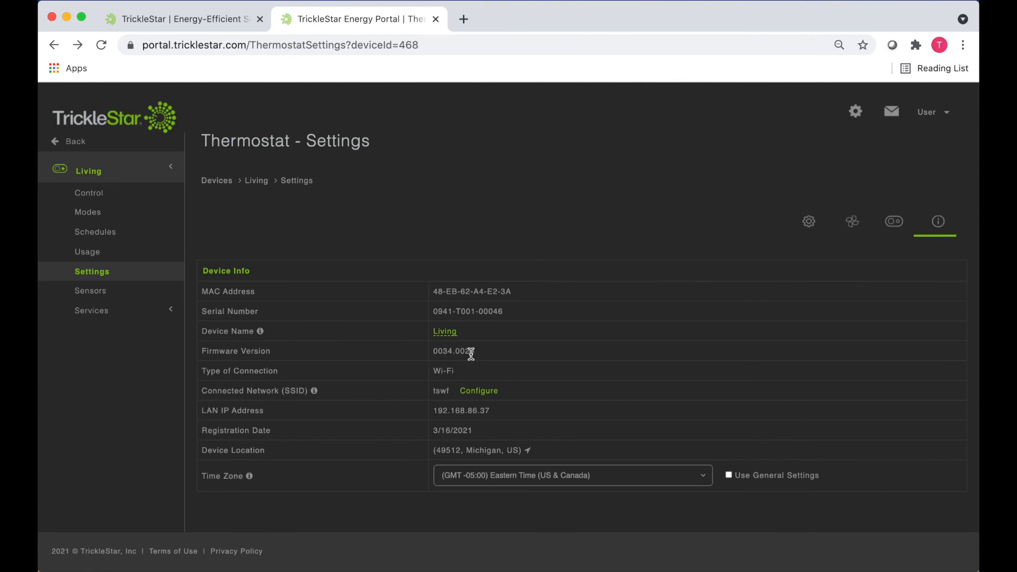
left_click(449, 333)
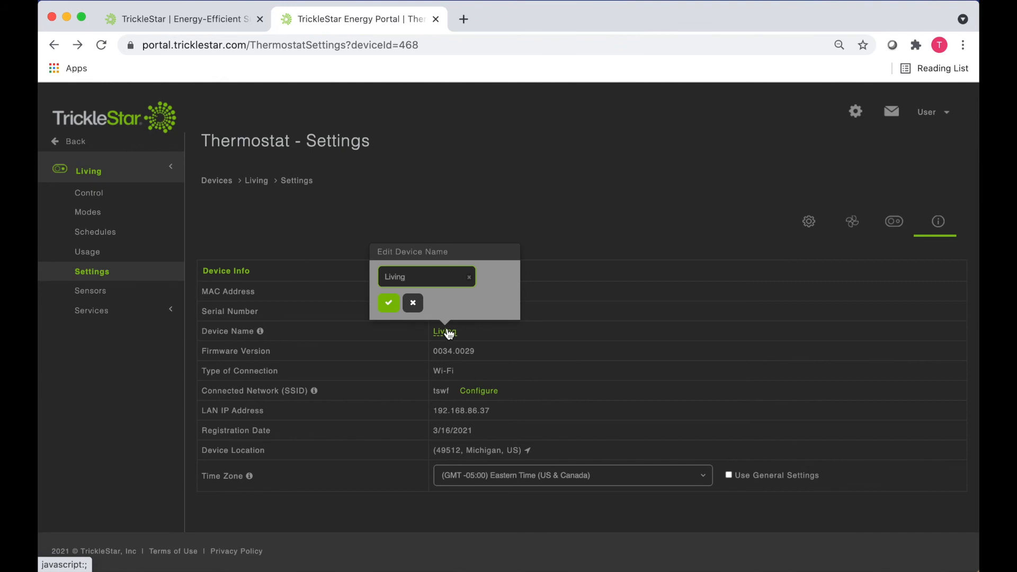
left_click(389, 302)
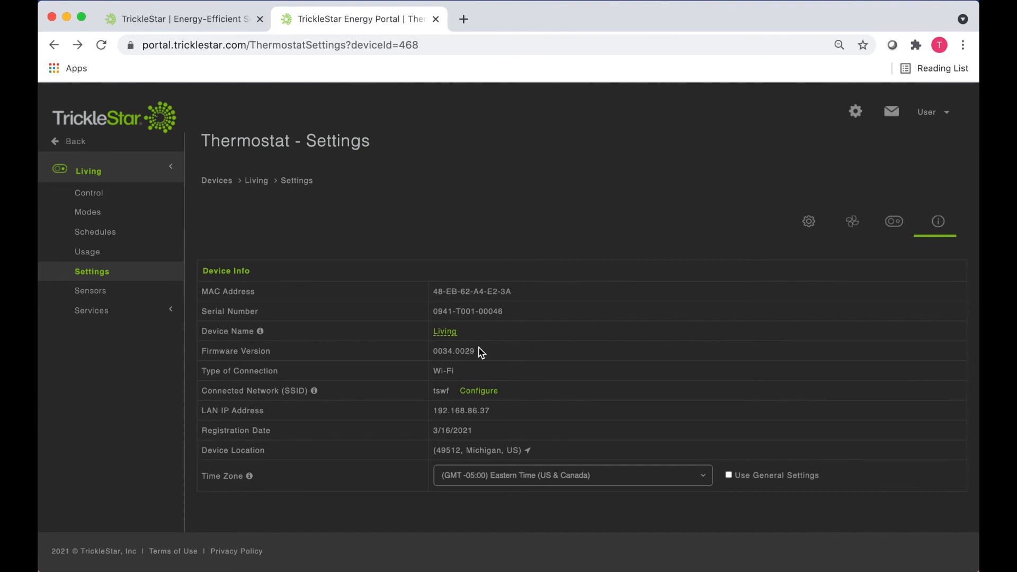
Step: View the Wi-Fi setup instructions for the connected network and return to the thermostat's device information
left_click(479, 392)
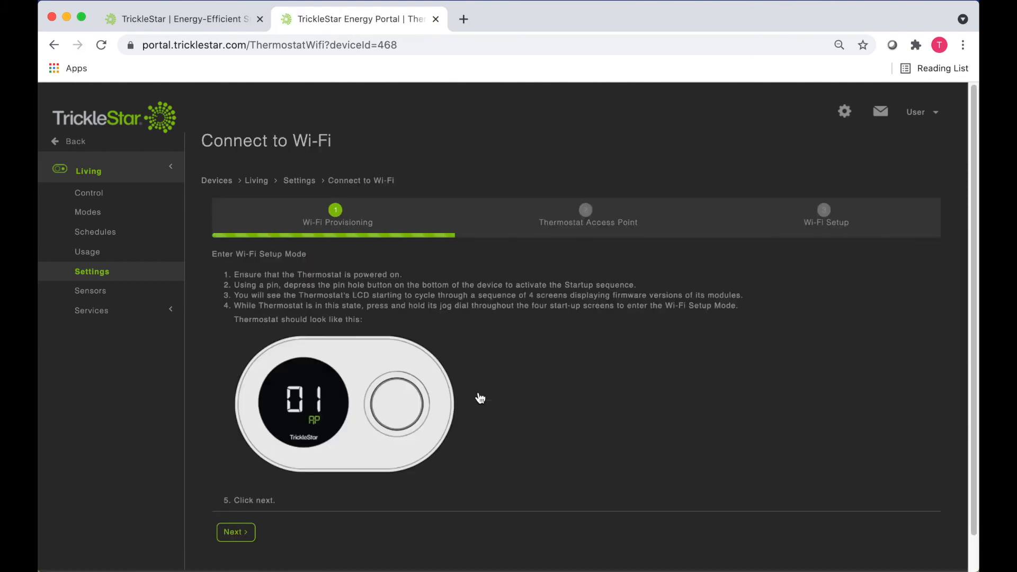
left_click(53, 45)
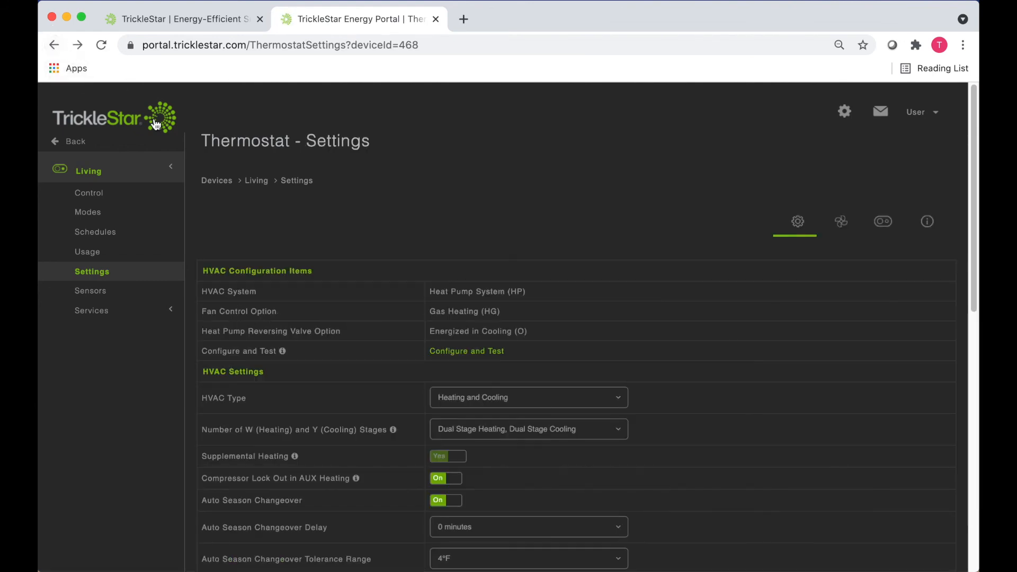
left_click(928, 227)
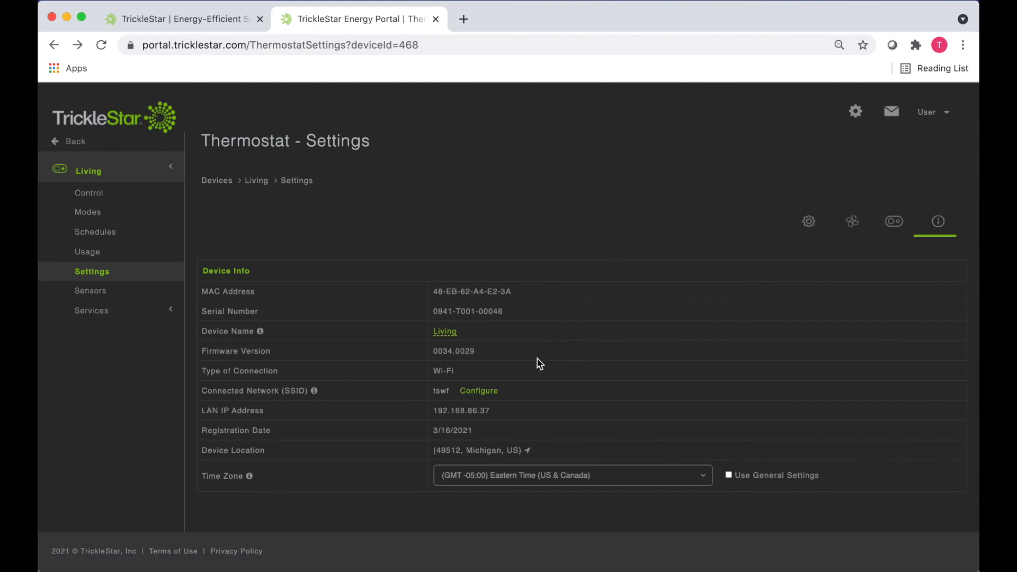
Step: Review the time zone choices and make the thermostat's time zone use General Settings
left_click(556, 479)
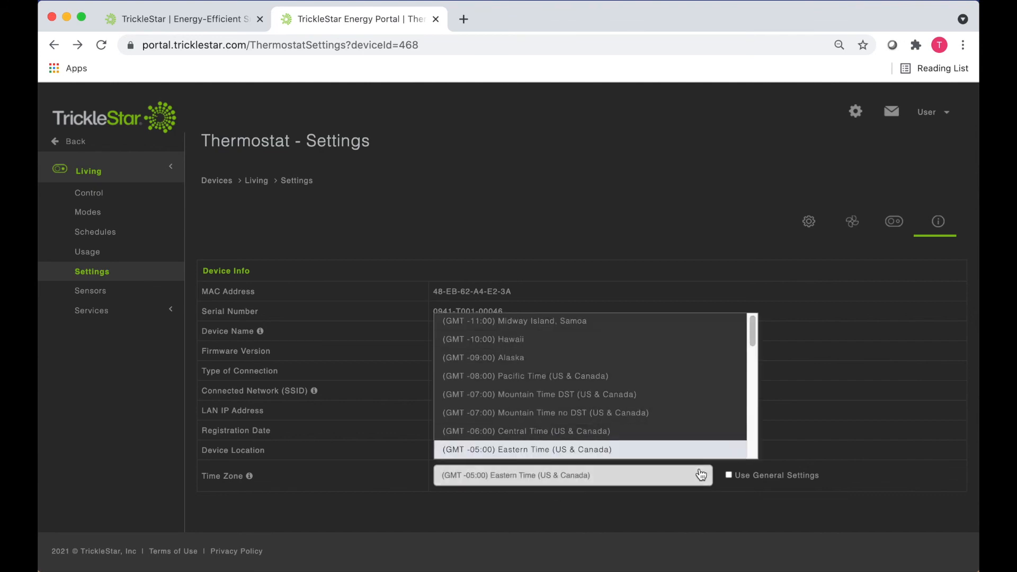
left_click(729, 481)
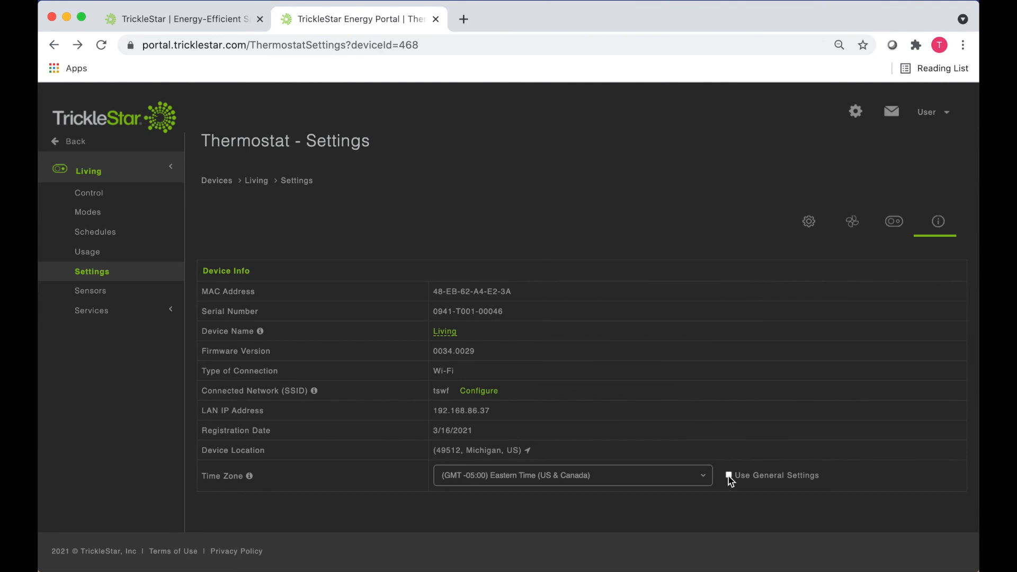
left_click(729, 479)
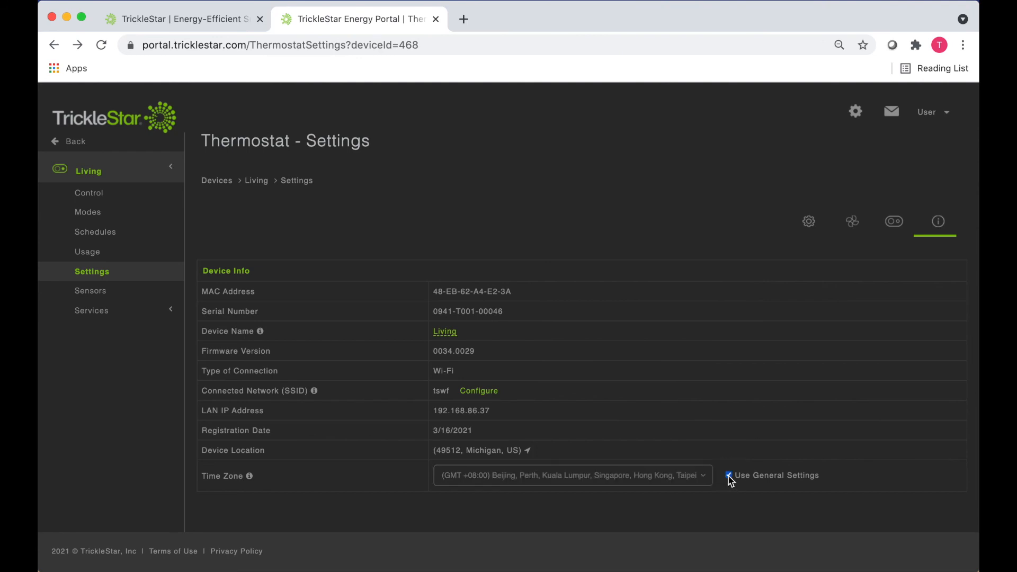